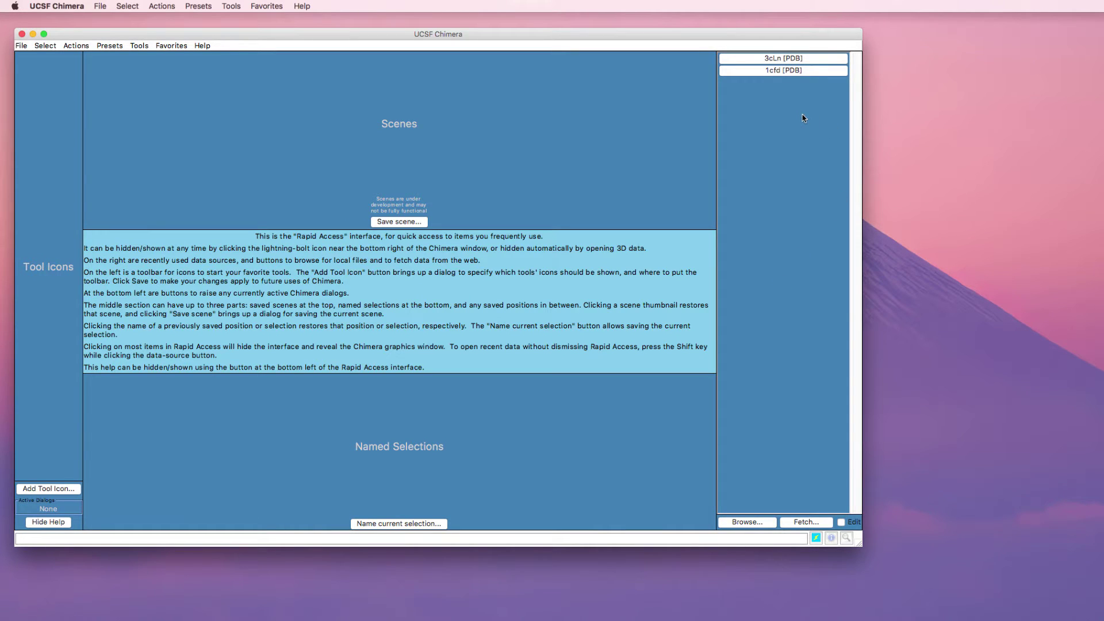
Open 1cfd from Rapid Access and fetch 3cln by ID from the PDB alongside it
click(763, 73)
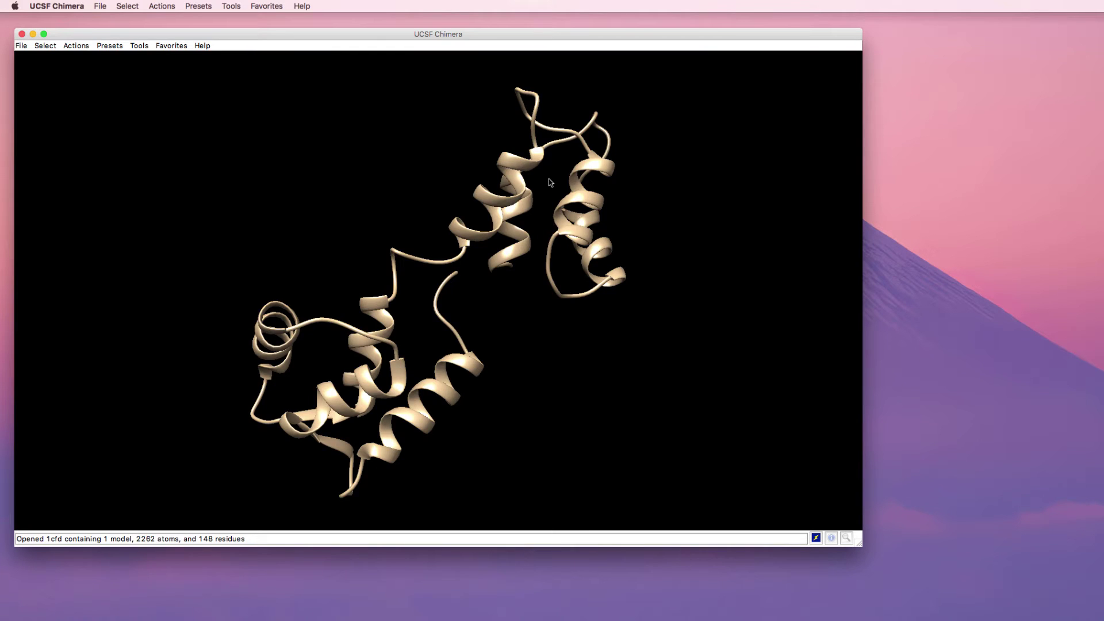
mouse_move(551, 182)
mouse_down()
mouse_move(566, 173)
mouse_move(535, 155)
mouse_move(550, 203)
mouse_up()
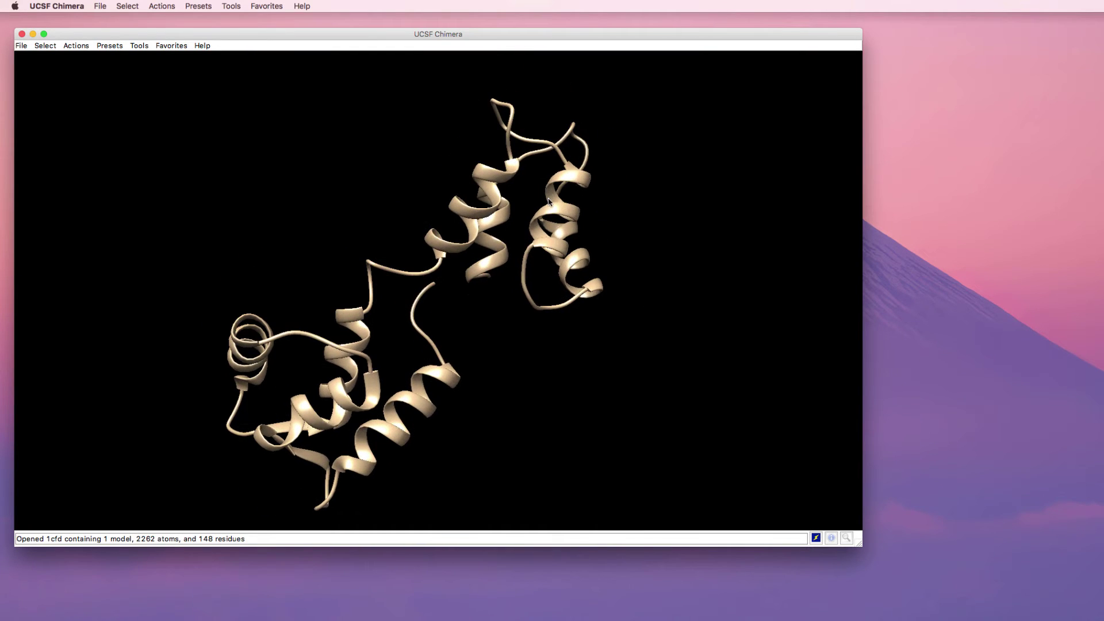
click(23, 48)
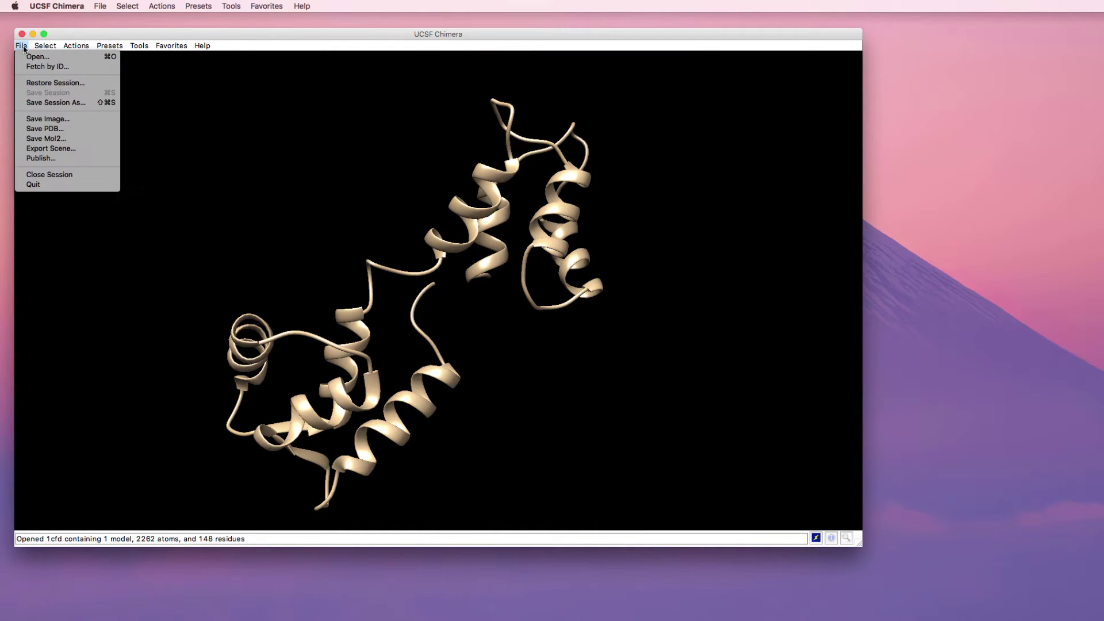
click(44, 67)
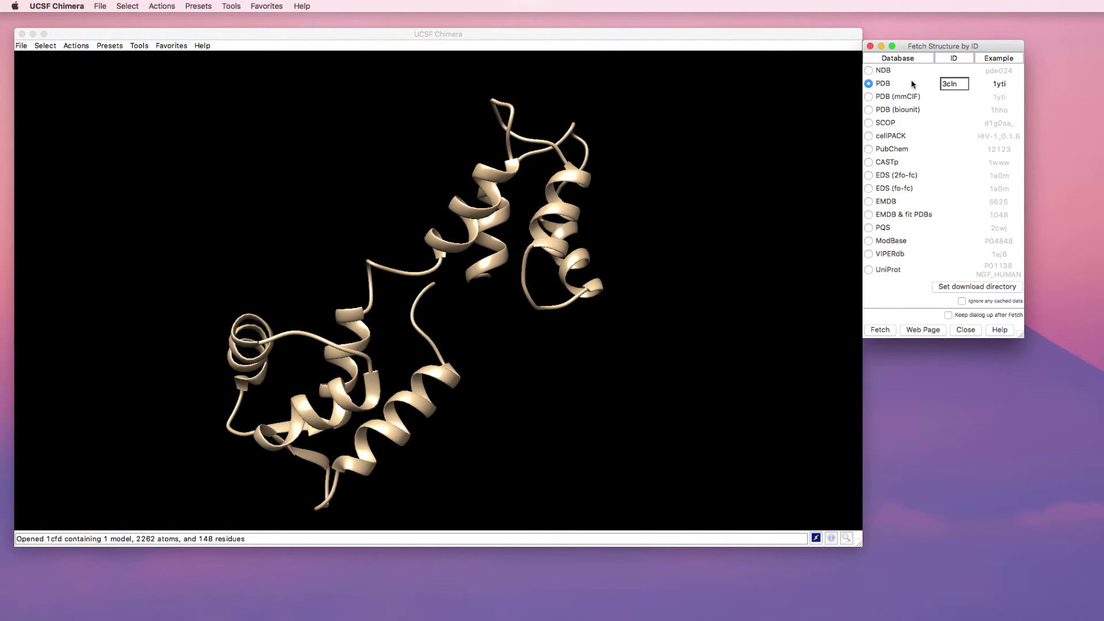
key(Return)
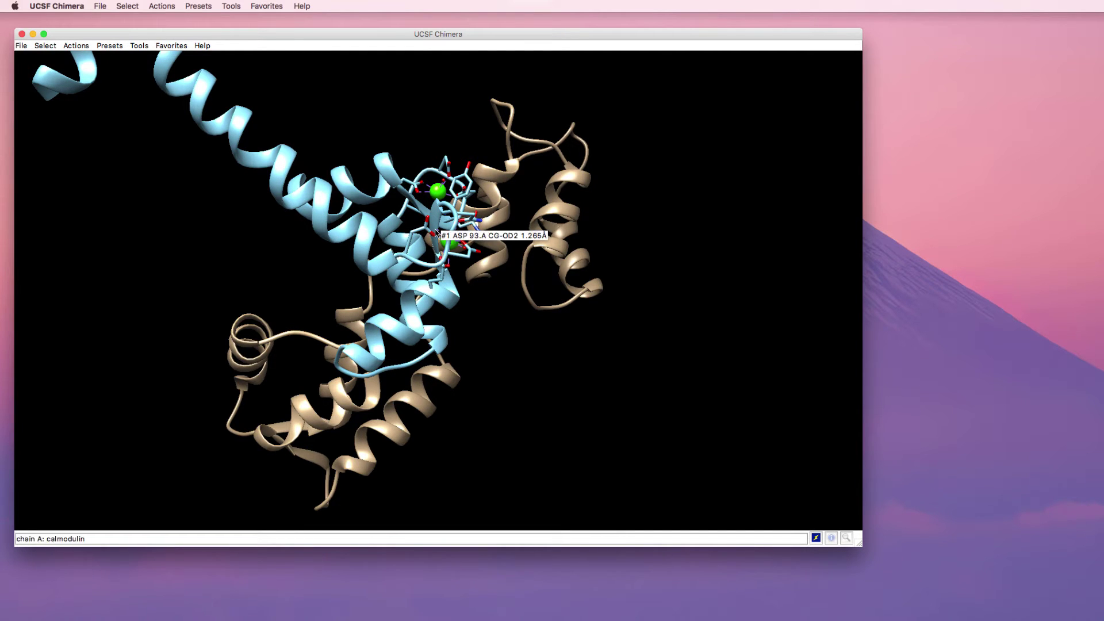
scroll(437, 233, down, 5)
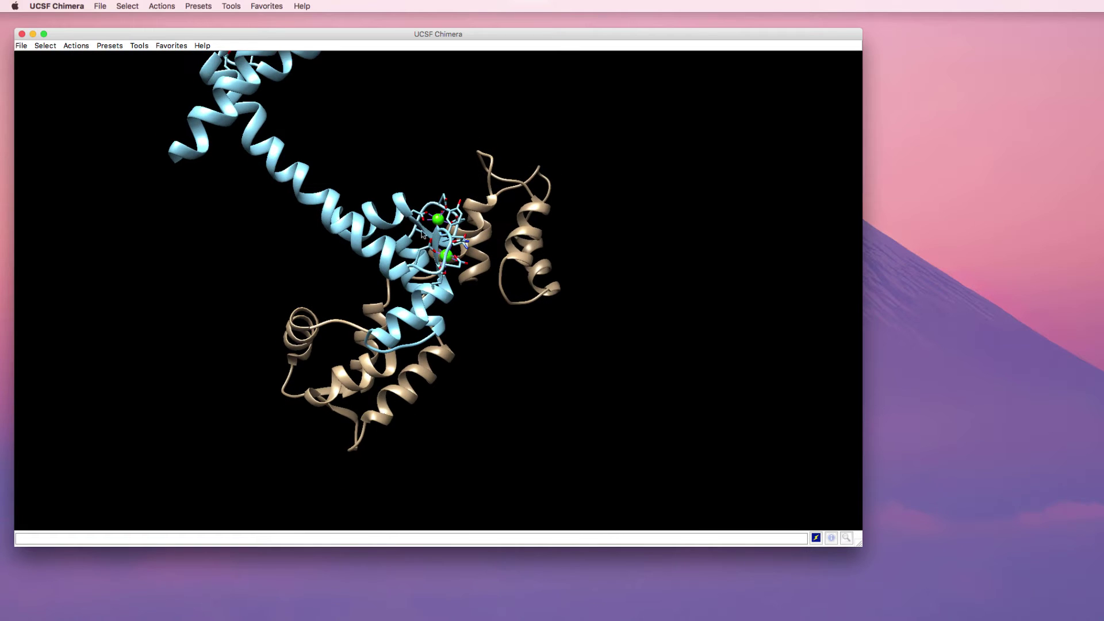
drag(323, 210, 288, 190)
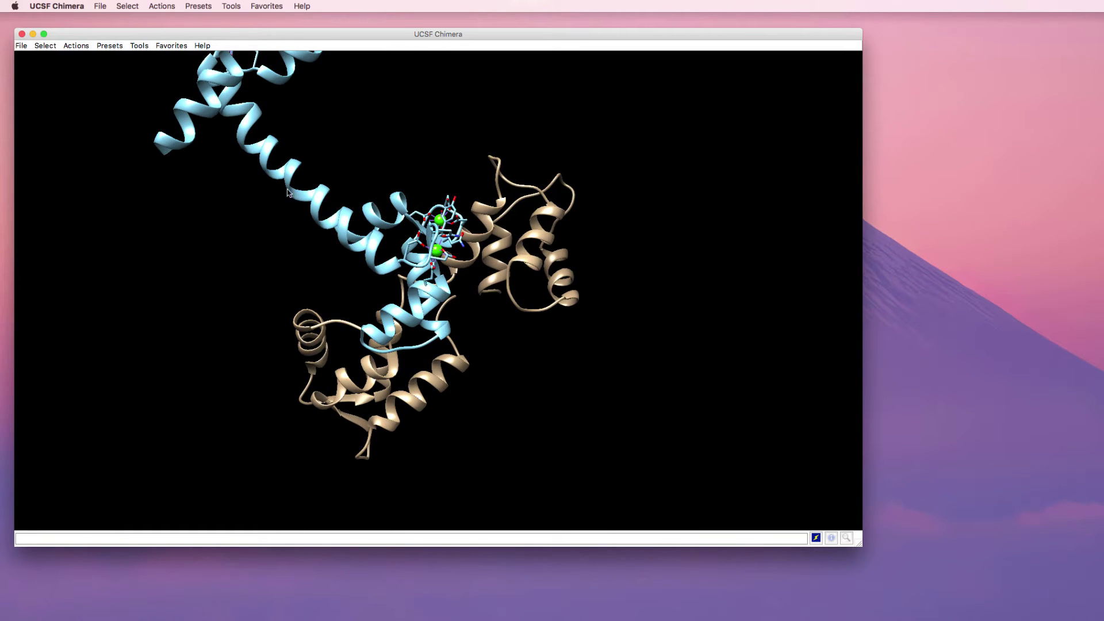
Open MatchMaker with 1cfd (#0) as reference and 3cln (#1) as the structure to match
click(139, 46)
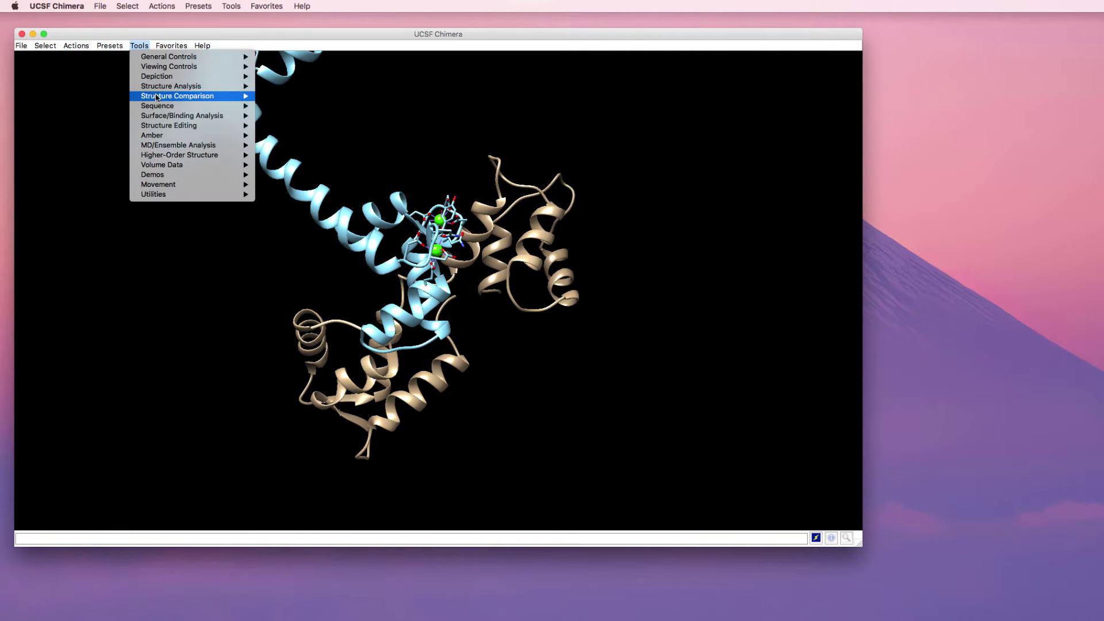
mouse_move(158, 97)
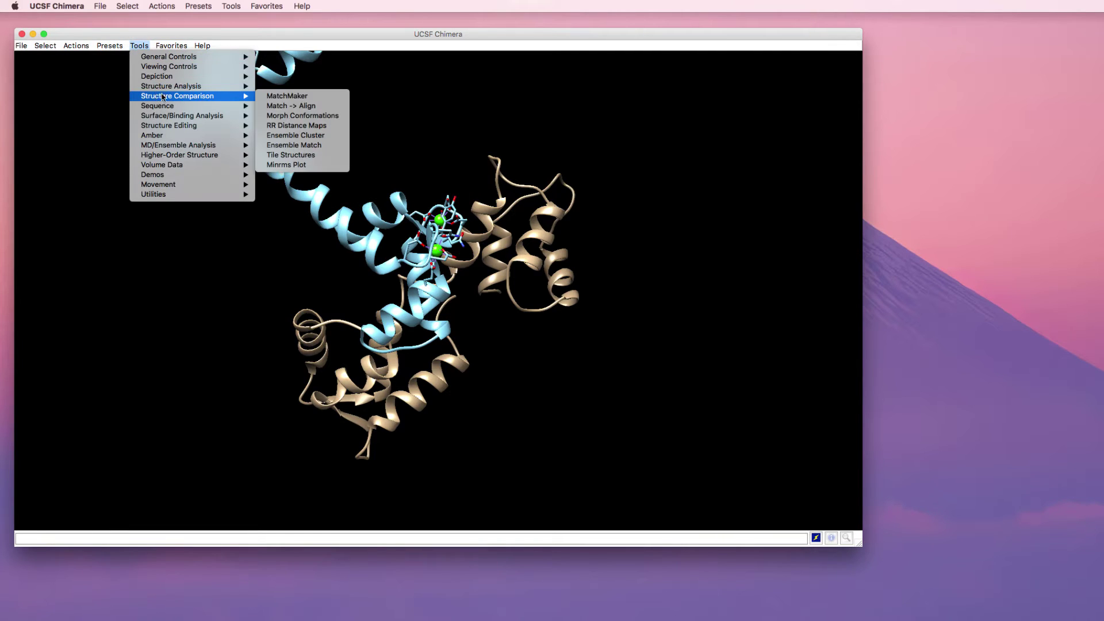
click(304, 98)
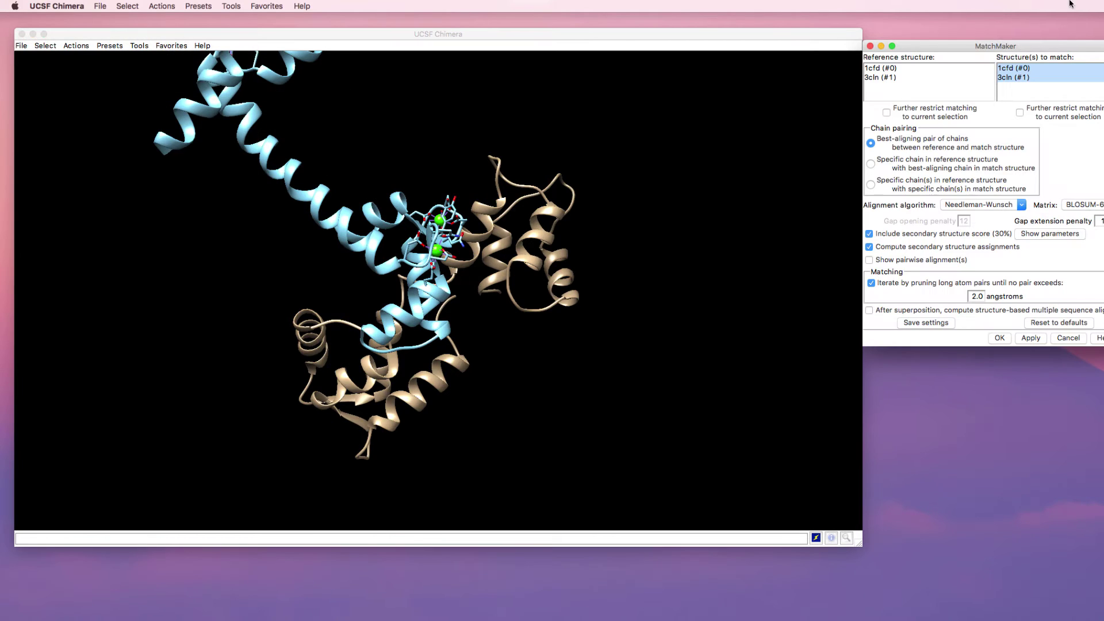
click(877, 71)
click(1015, 79)
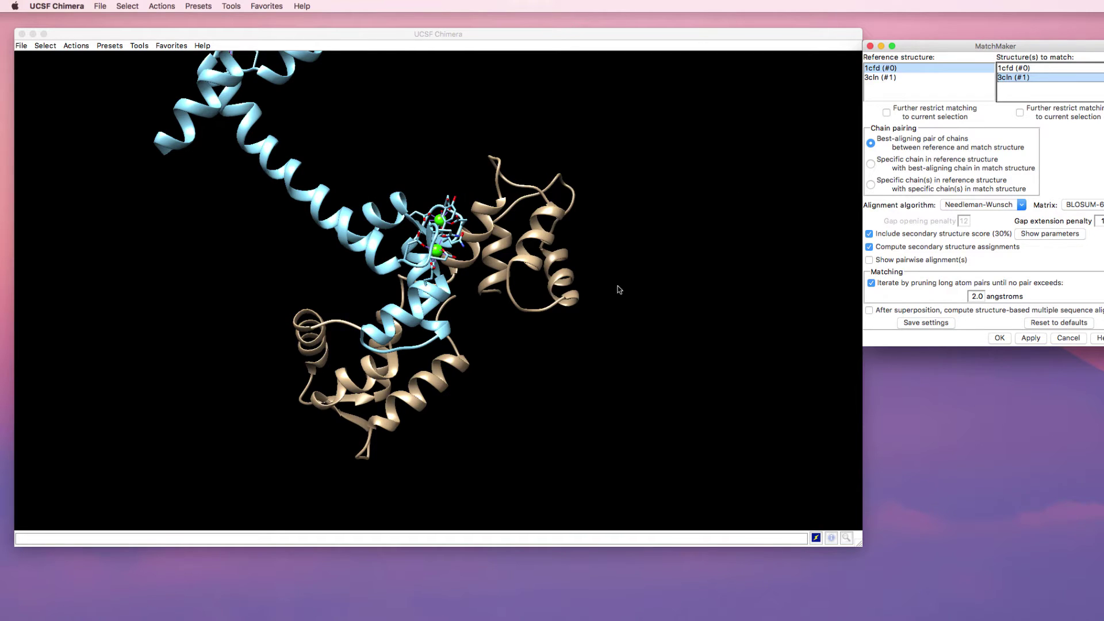
Apply MatchMaker to superpose 3cln onto 1cfd (0.896 Å RMSD, 19 pruned pairs) and inspect the overlay
click(1028, 340)
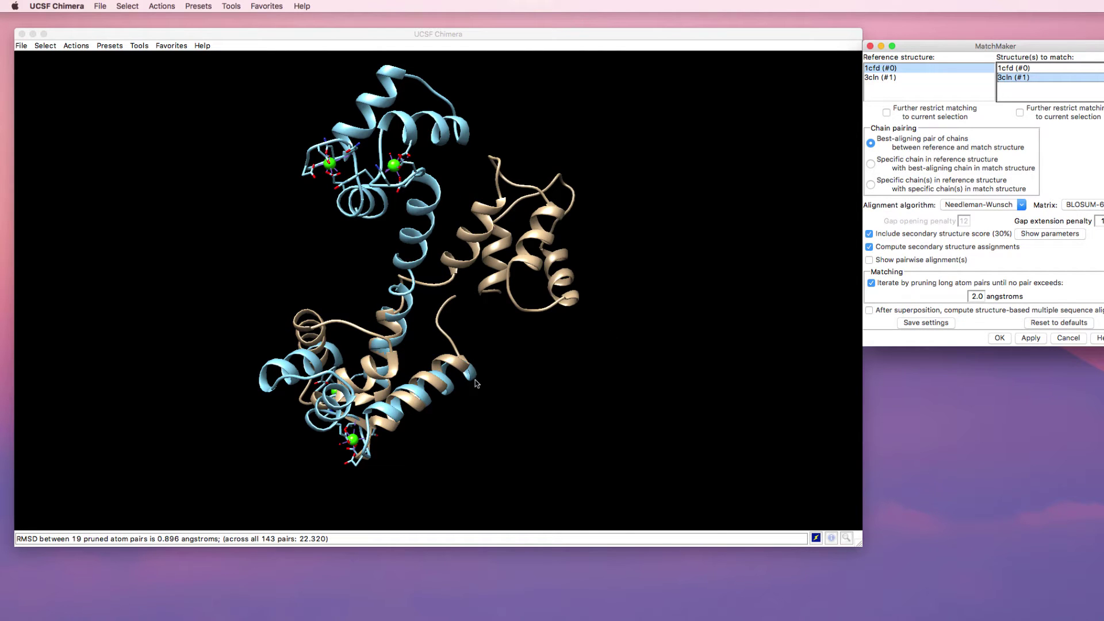
drag(508, 343, 527, 230)
drag(420, 234, 399, 230)
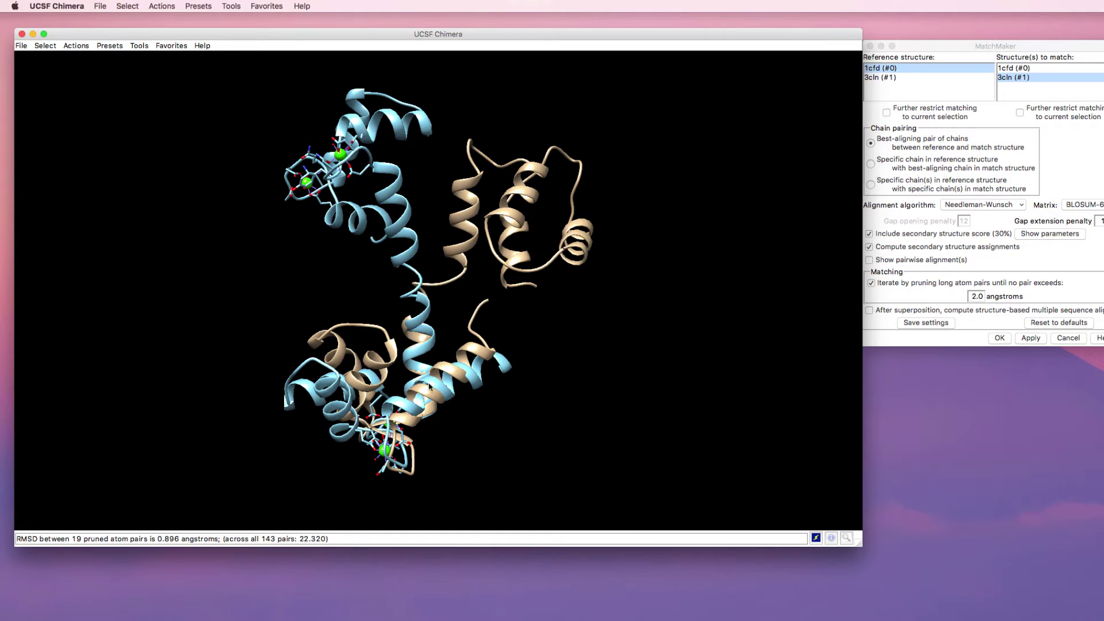
drag(431, 386, 436, 275)
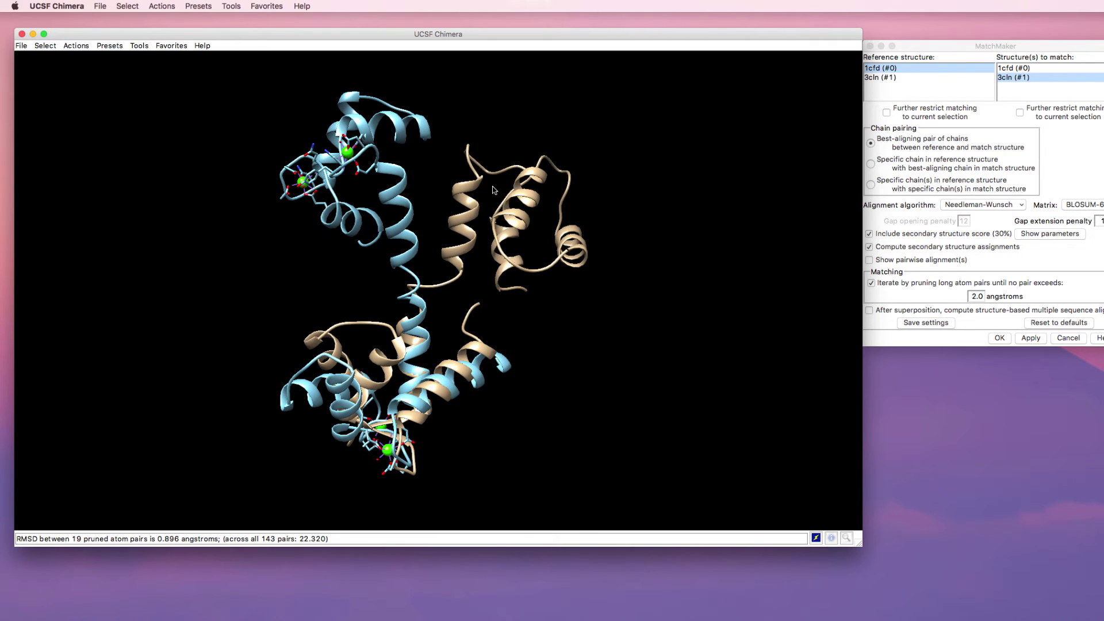
drag(418, 428, 349, 362)
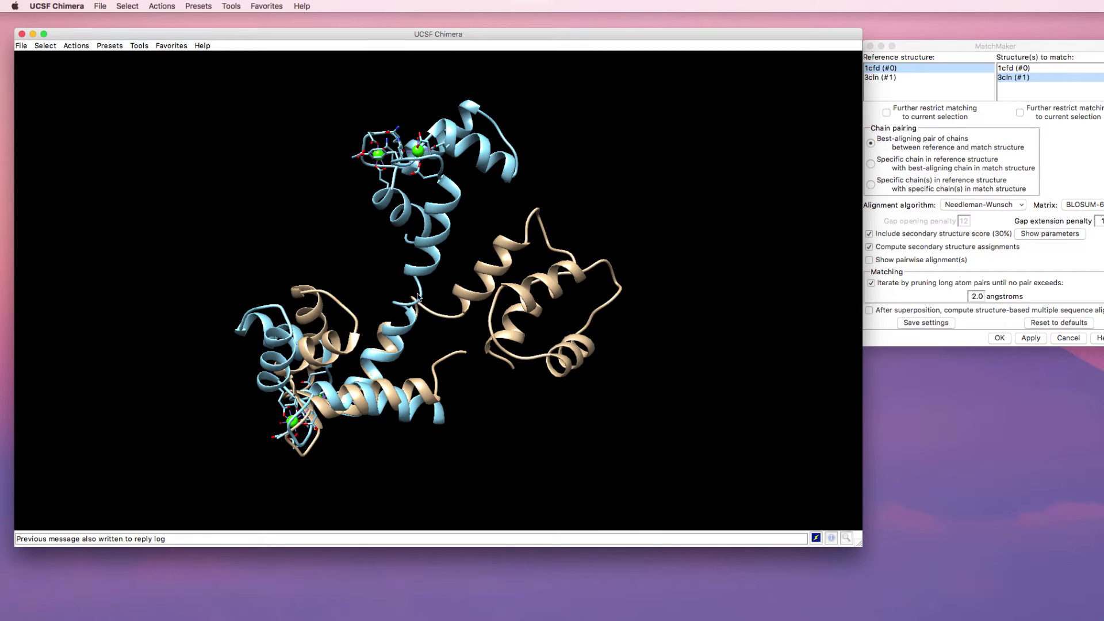
Show the 1cfd chain A sequence and select residues DTDS in it
click(139, 46)
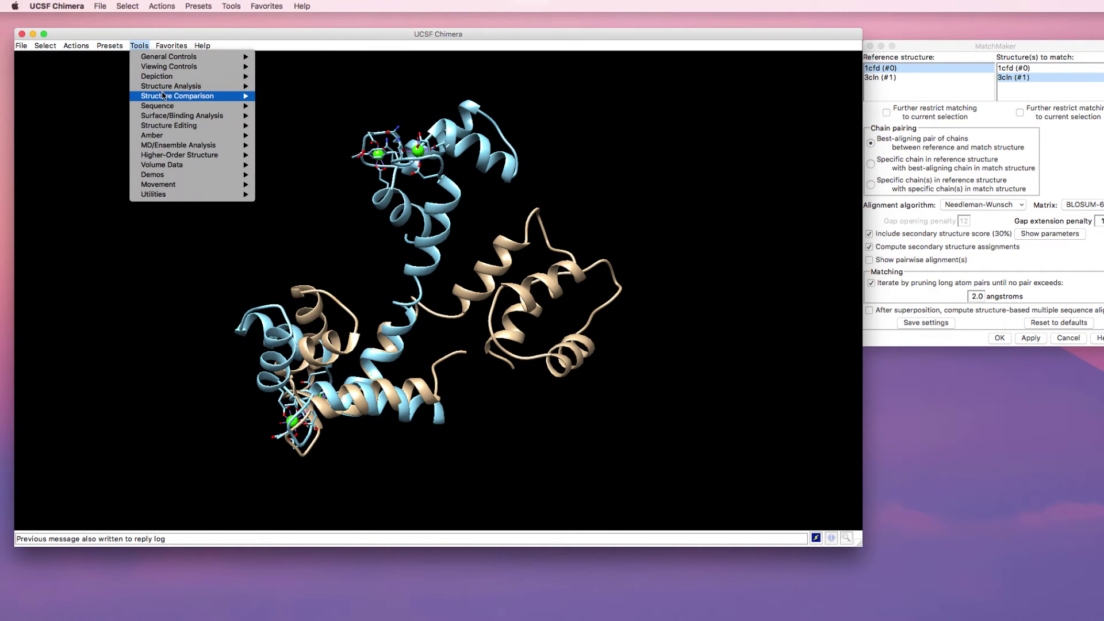
mouse_move(165, 92)
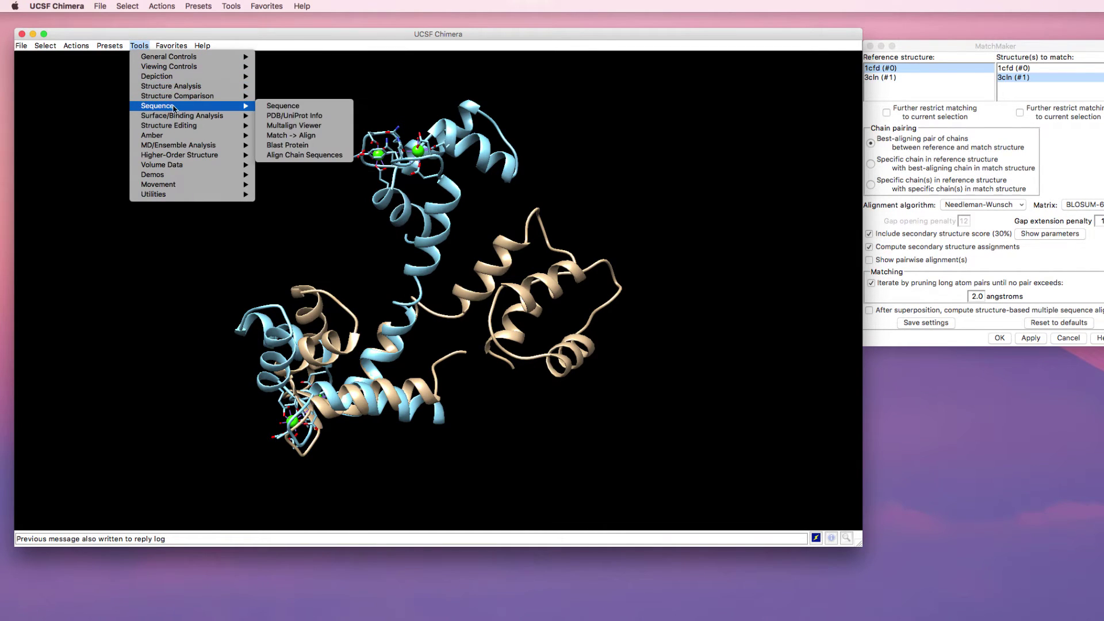
click(276, 105)
click(976, 366)
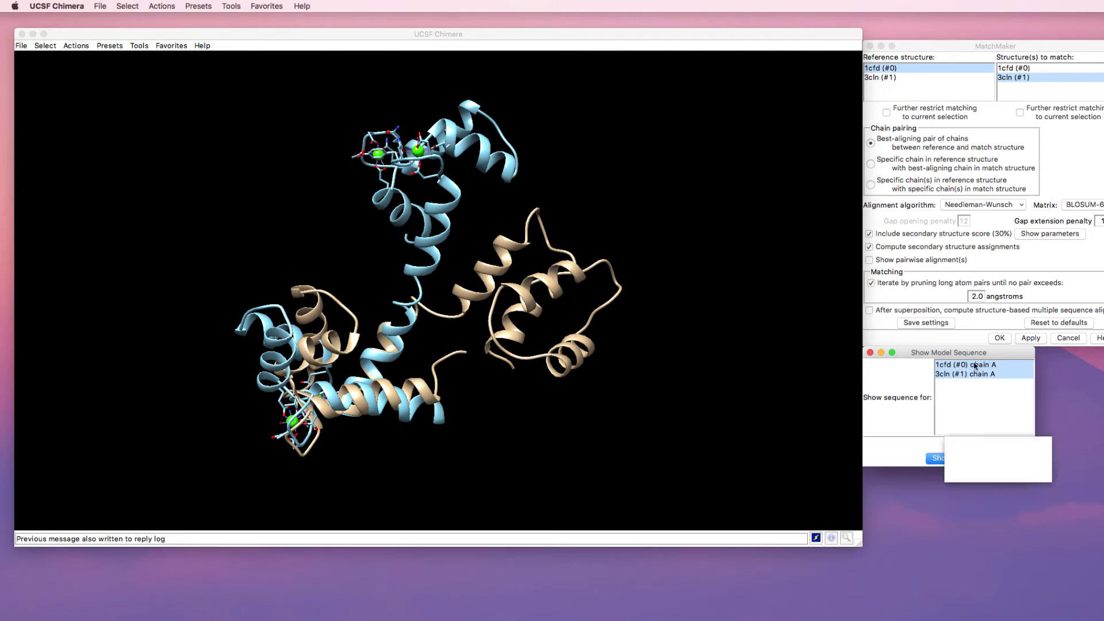
click(941, 459)
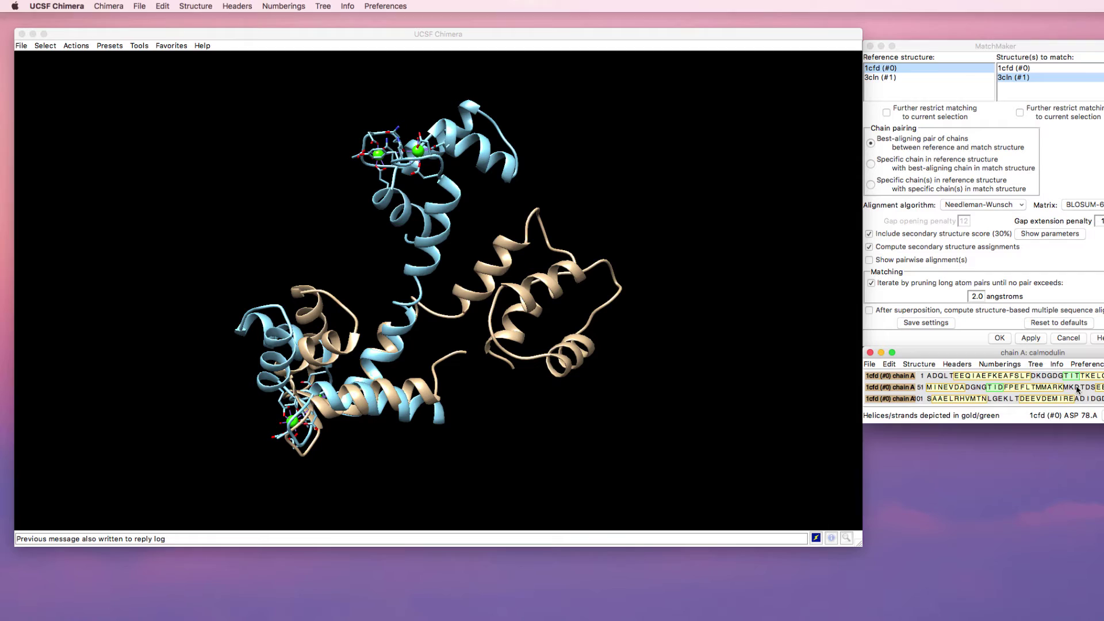
drag(1077, 389, 1096, 389)
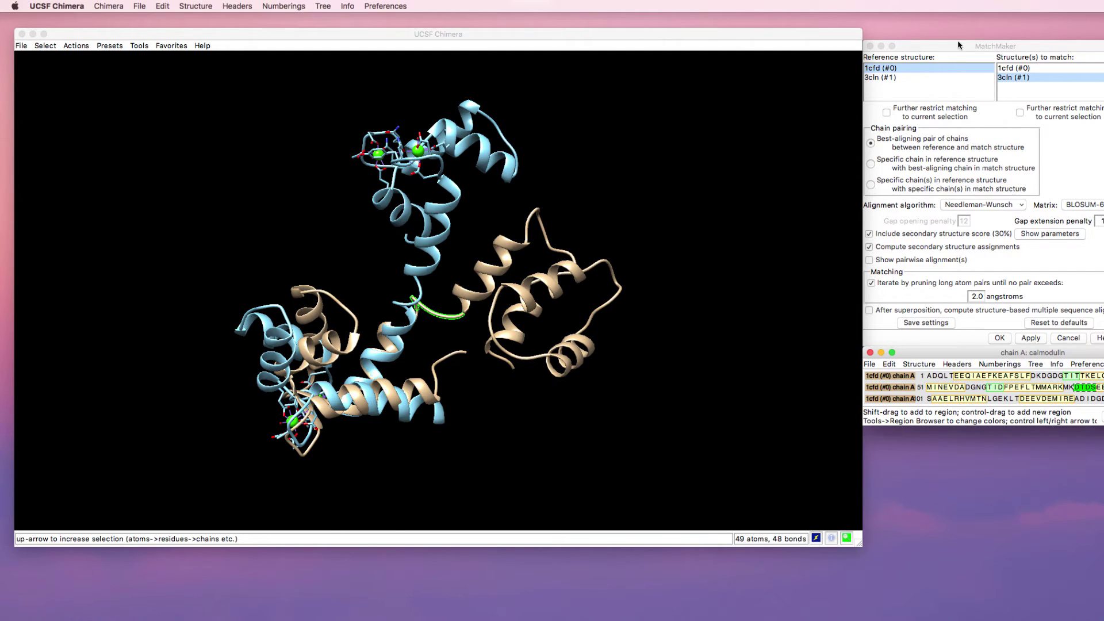
click(948, 85)
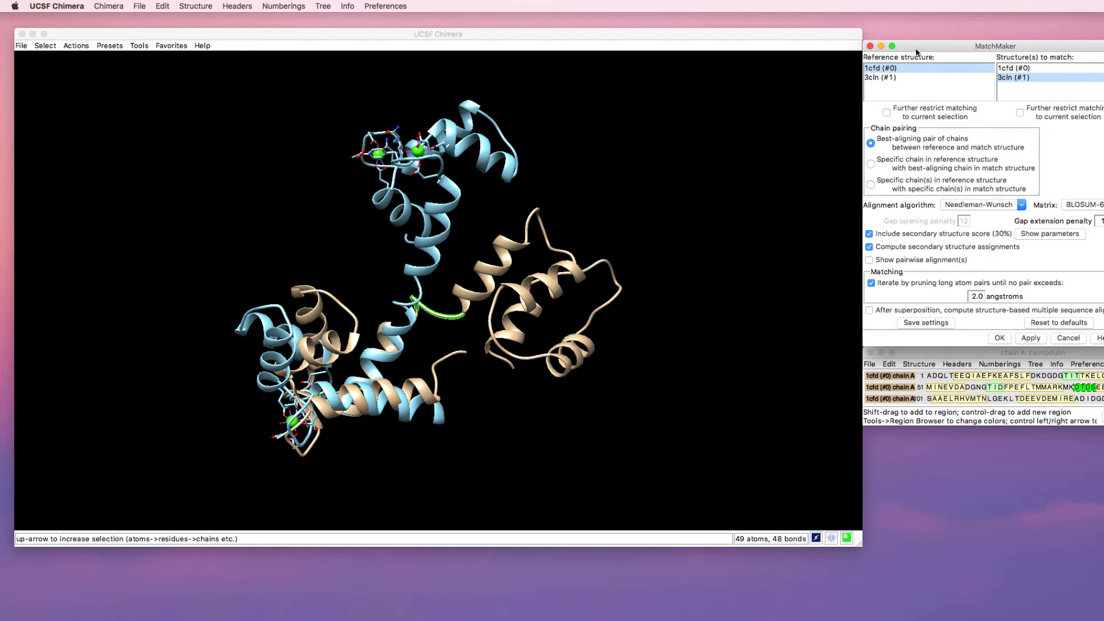
Restrict matching to the selected DTDS residues and re-superpose 3cln, giving 0.194 Å RMSD over 3 pairs
click(886, 113)
click(1031, 339)
drag(577, 252, 405, 199)
drag(492, 228, 439, 229)
click(144, 50)
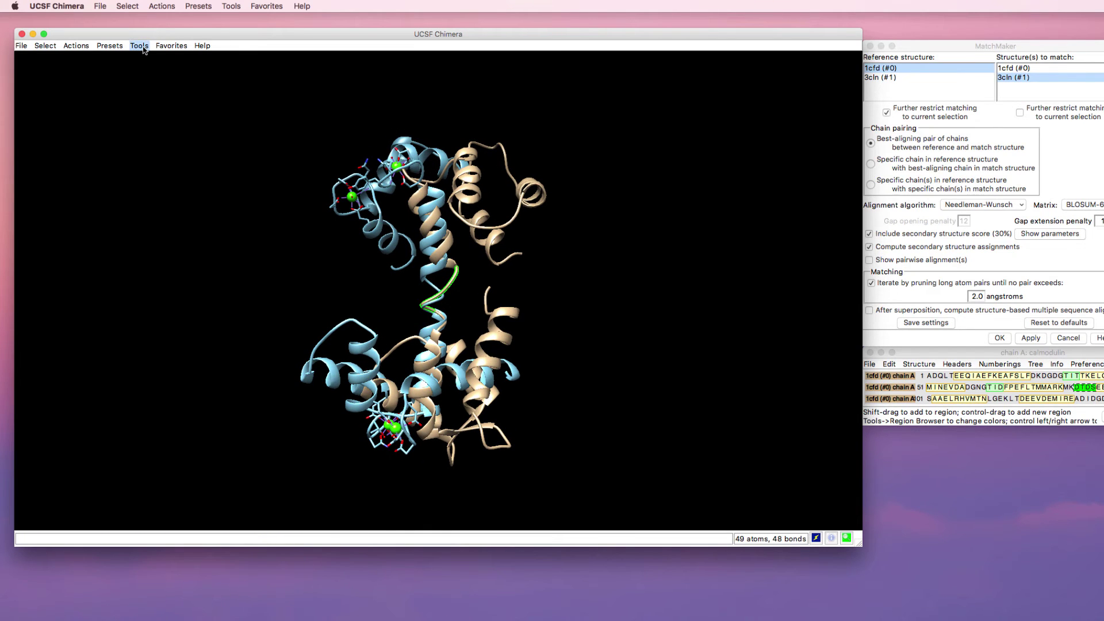
mouse_move(163, 90)
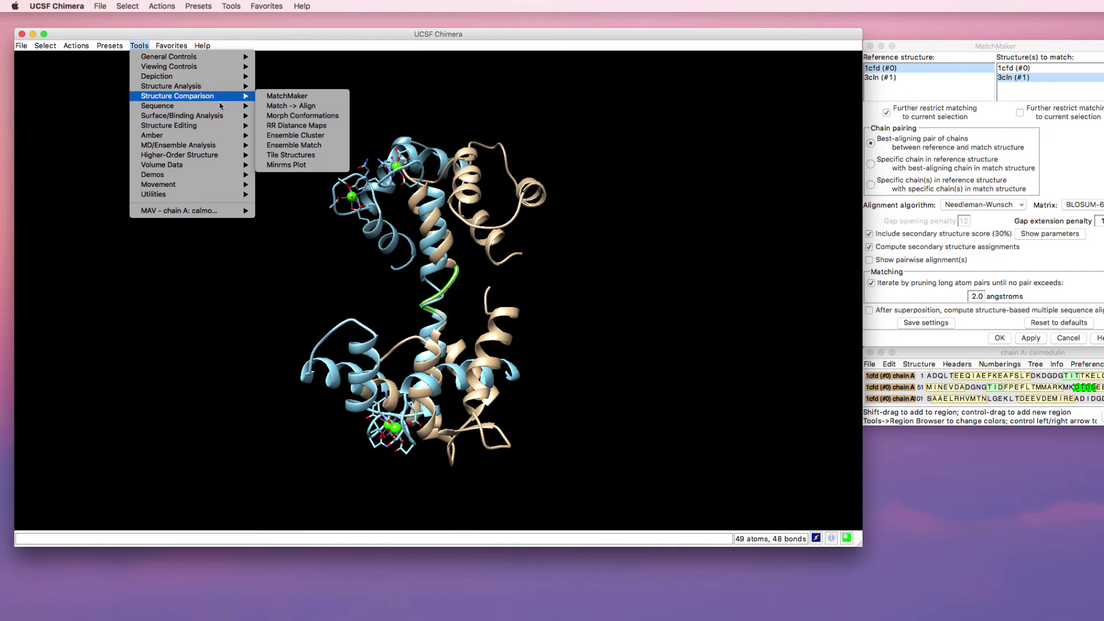
Open Morph Conformations, closing the sequence and MatchMaker windows
click(271, 117)
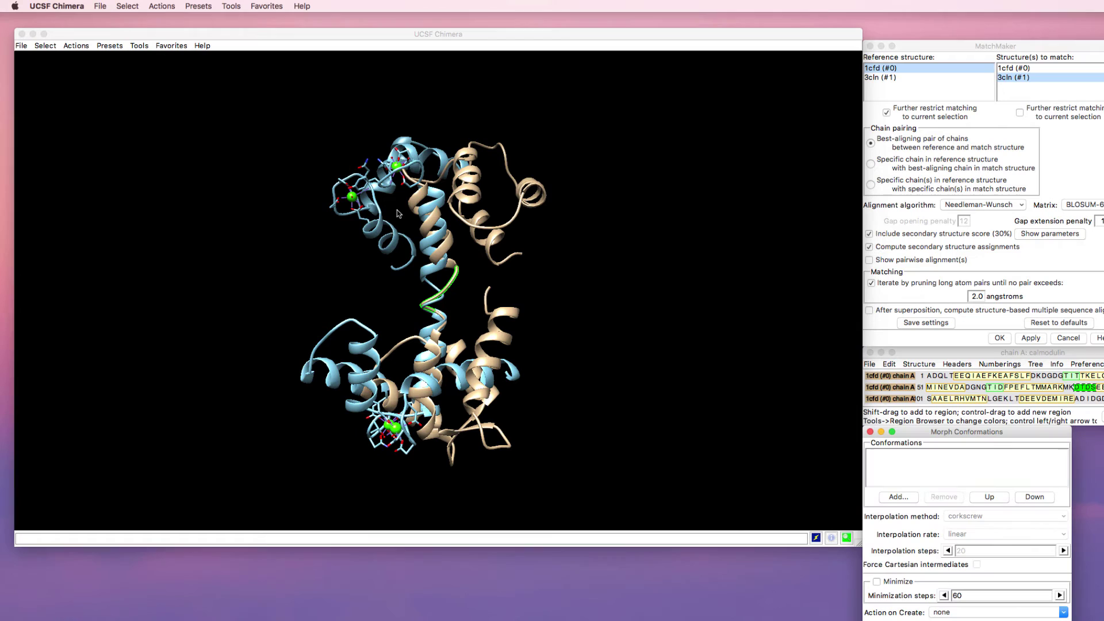
click(870, 352)
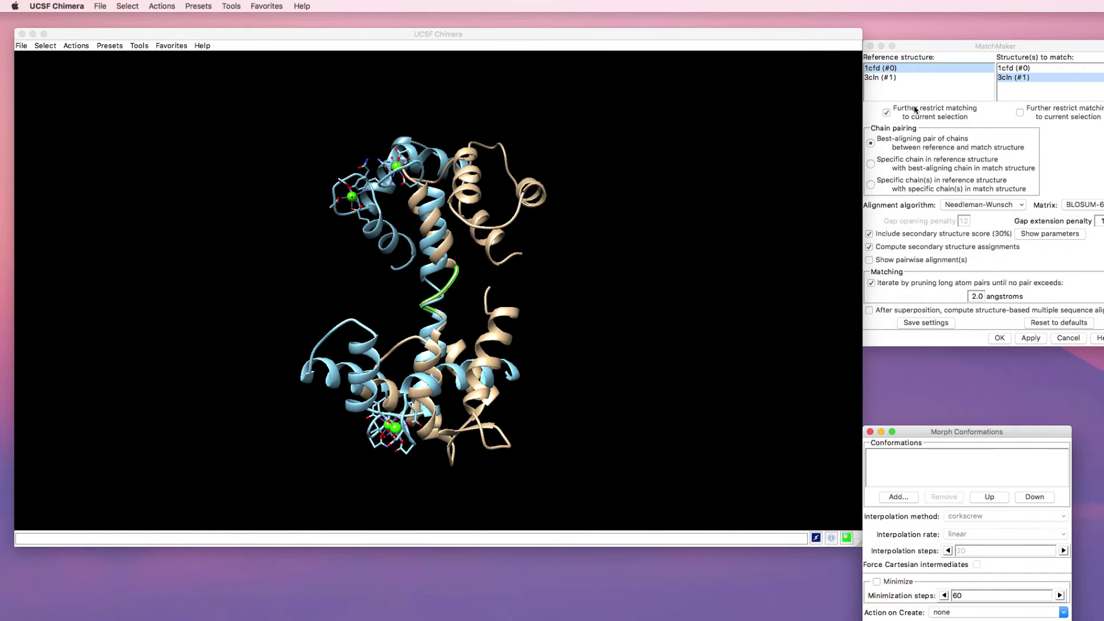
click(871, 46)
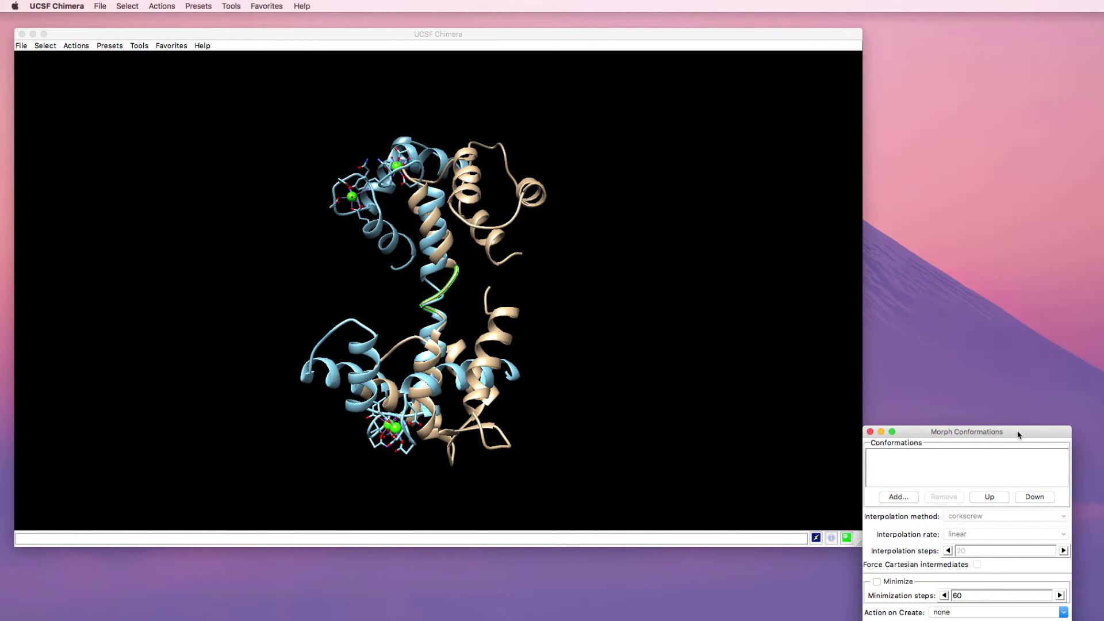
drag(1018, 435, 1016, 39)
Add 1cfd (#0) and 3cln (#1) as the morph conformations
click(897, 100)
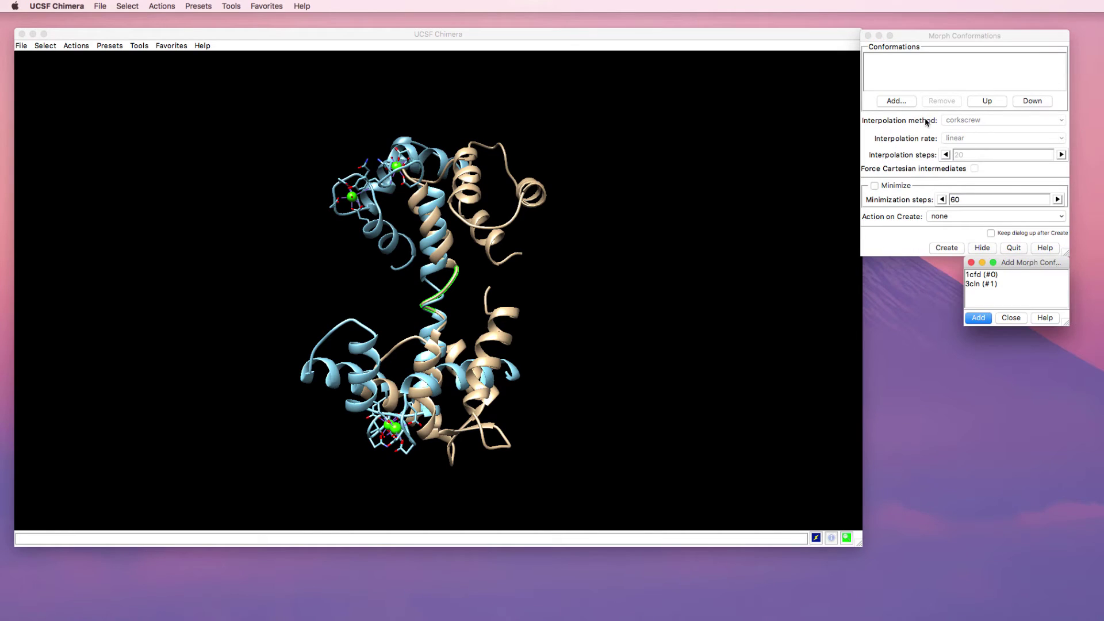
click(989, 276)
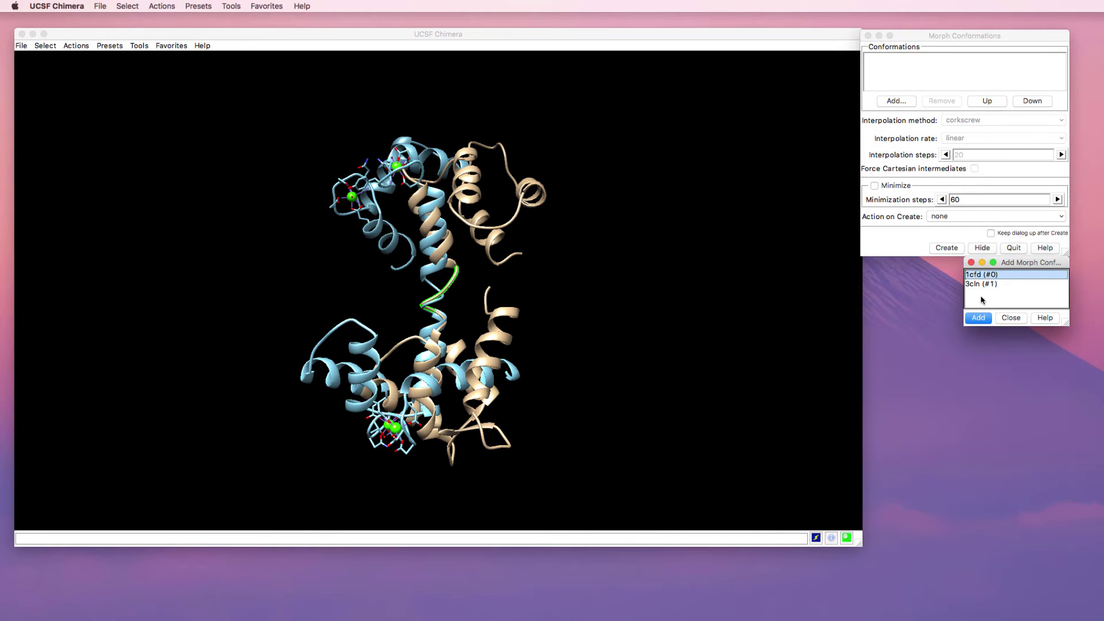
click(979, 317)
click(982, 284)
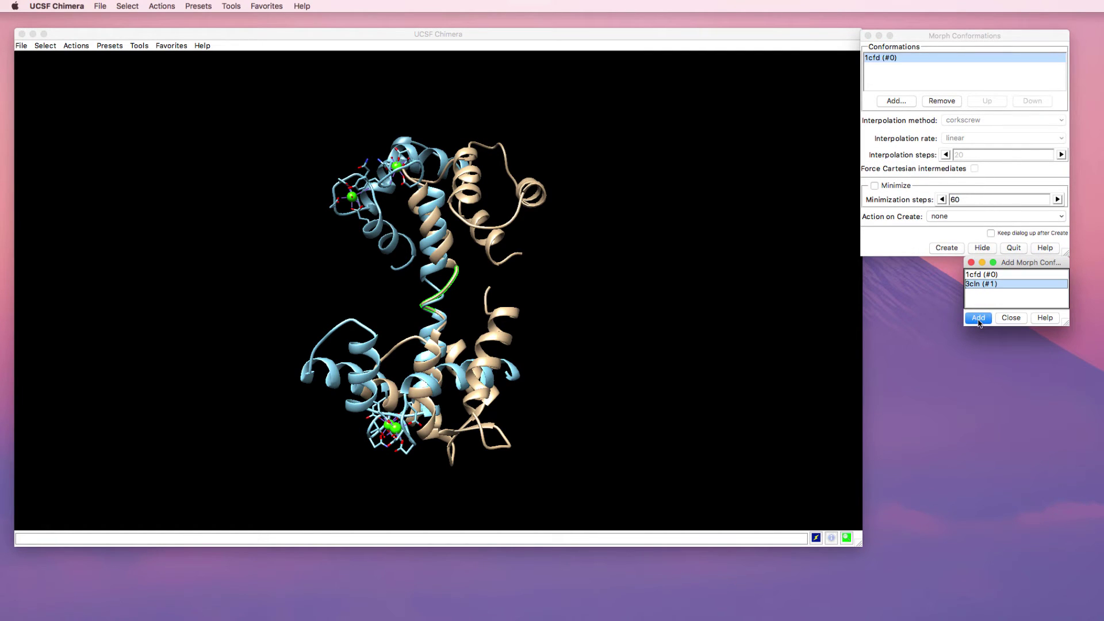
click(978, 318)
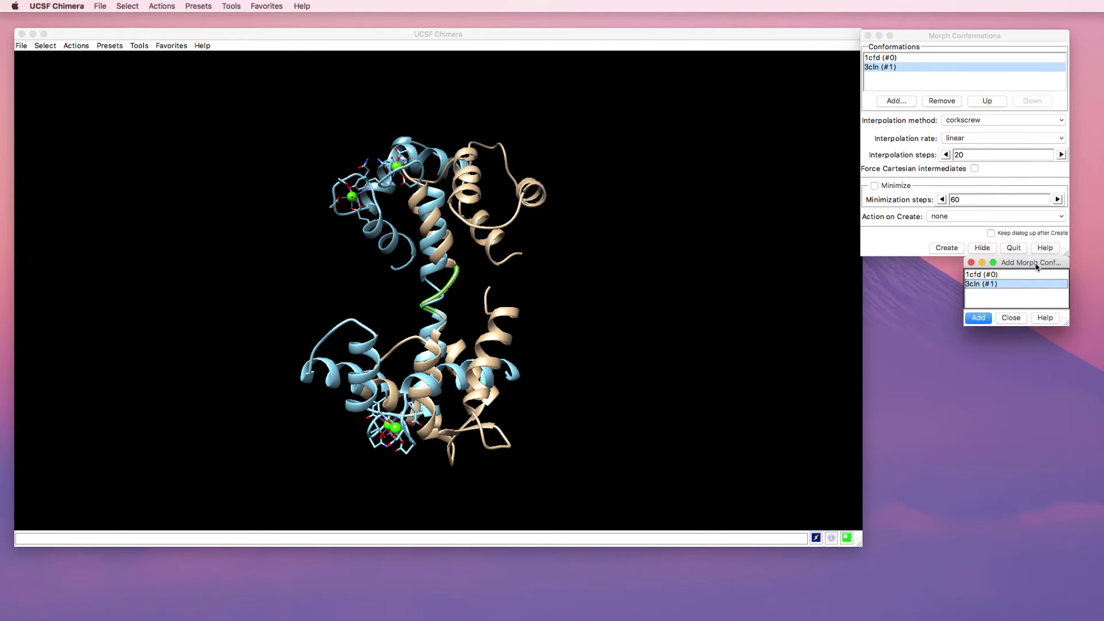
drag(1038, 265, 936, 267)
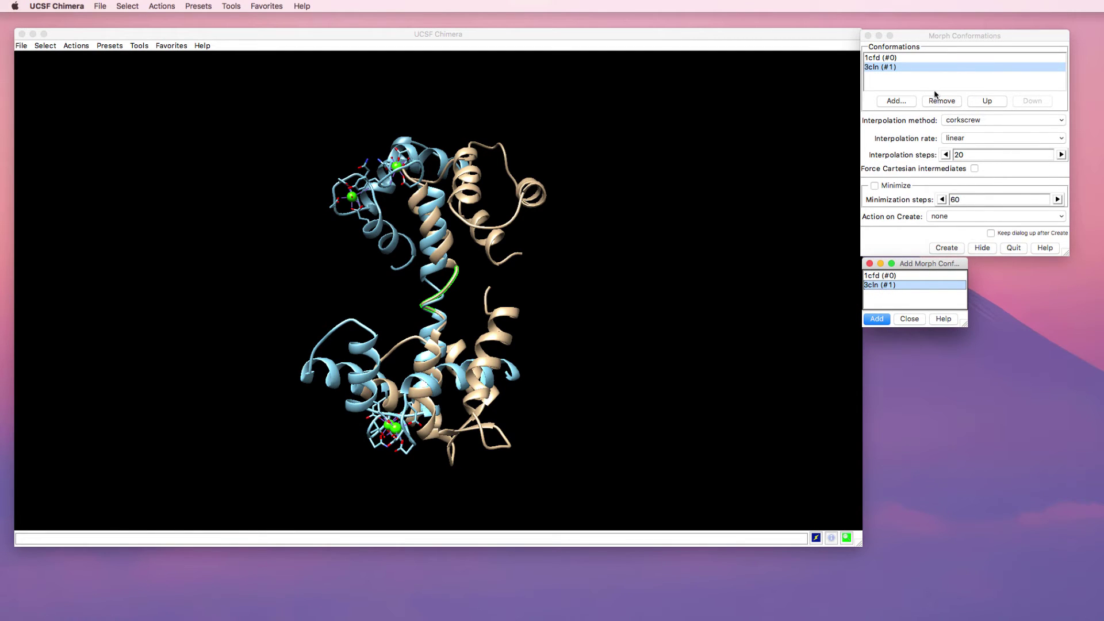
Set interpolation steps to 60 and create the morph trajectory
click(968, 155)
double_click(960, 155)
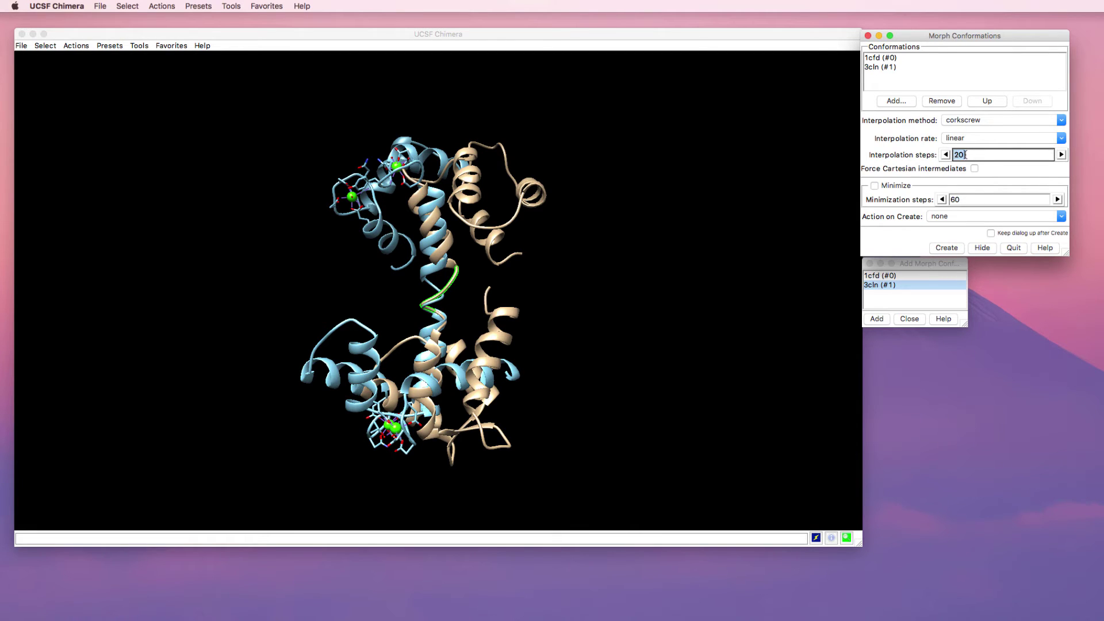
text(60)
click(947, 248)
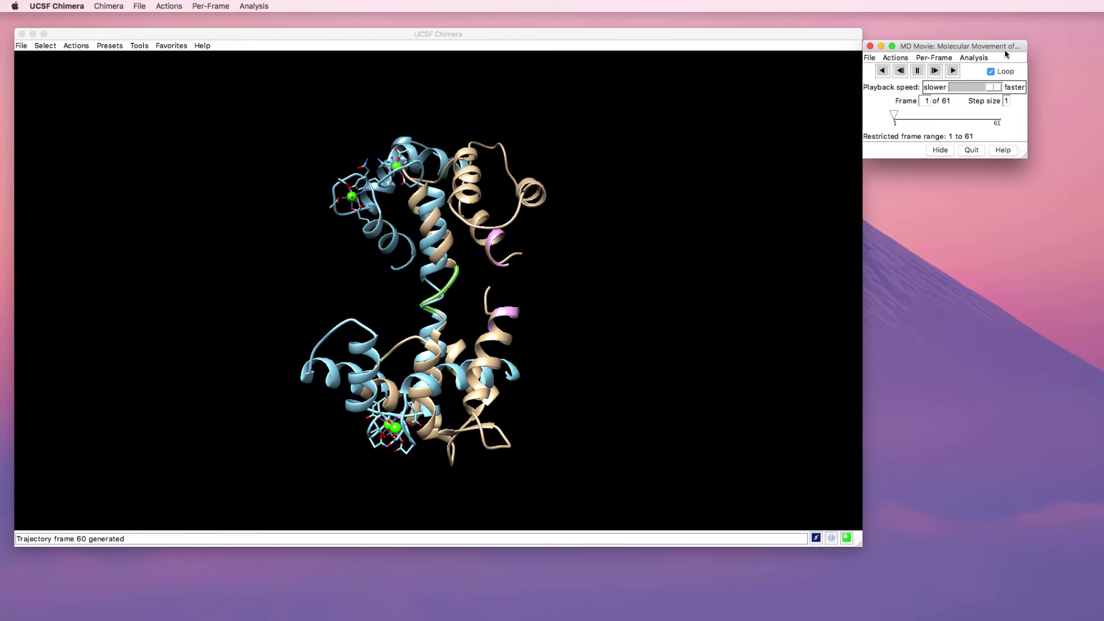
Open the Command Line beneath the structure view from General Controls
drag(1006, 54, 982, 55)
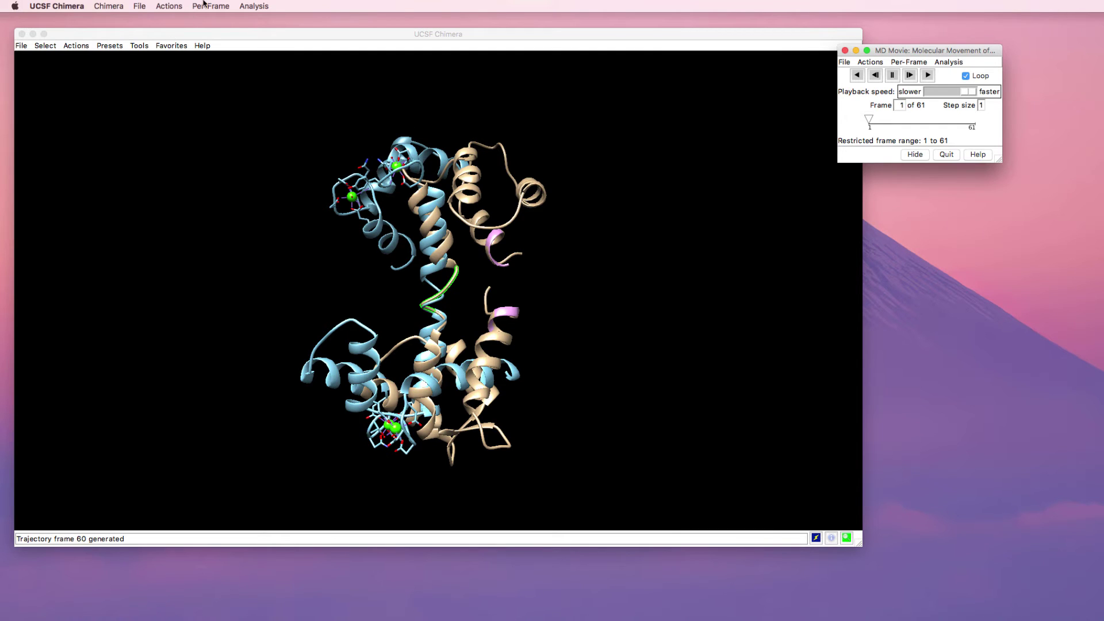
click(140, 46)
mouse_move(151, 58)
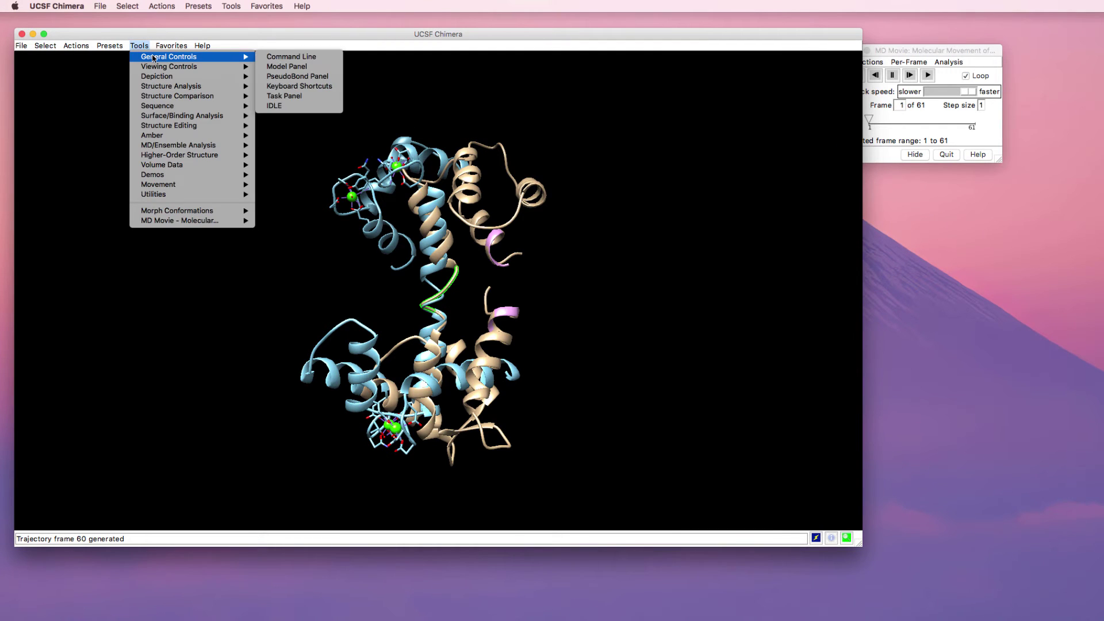
click(291, 56)
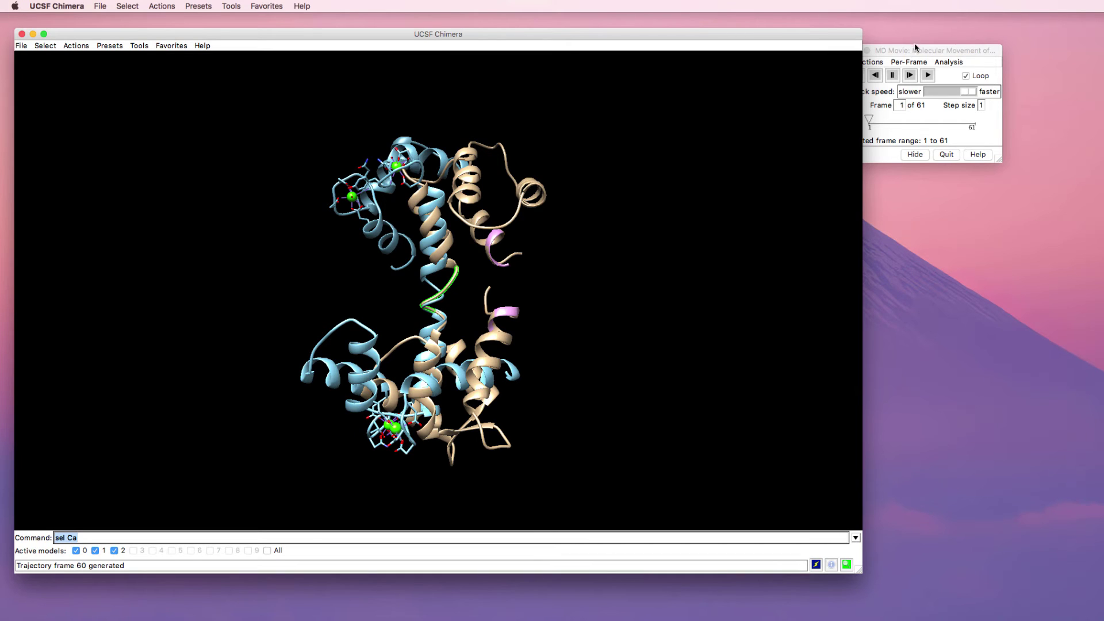
Scrub the morph to frame 27, then move the playback window back to the right
drag(920, 51, 780, 57)
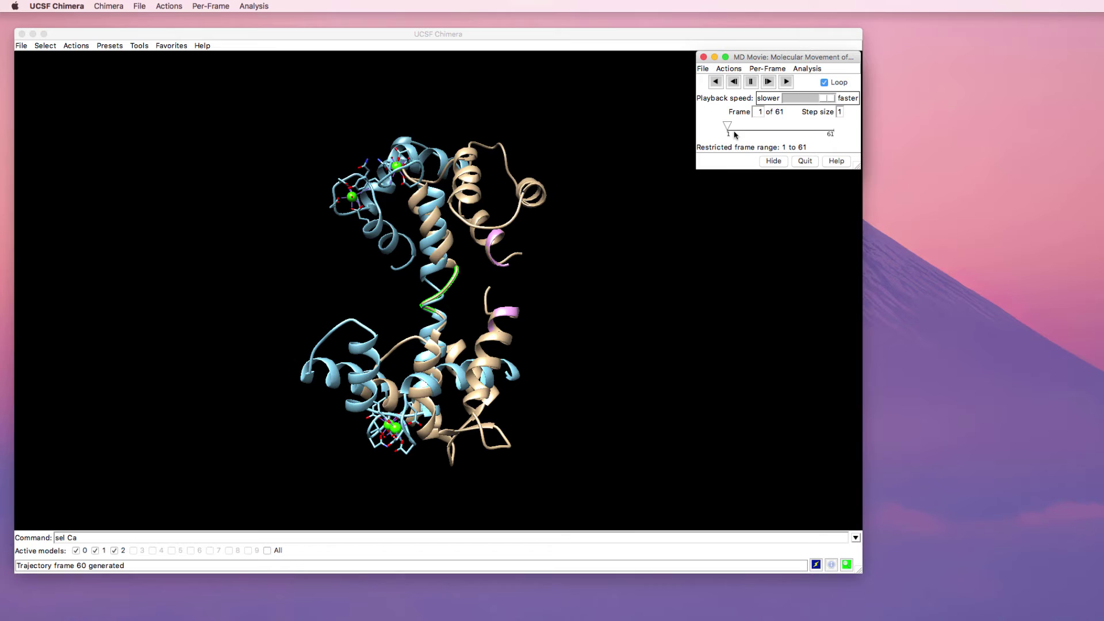
mouse_move(728, 127)
mouse_down()
mouse_move(828, 130)
mouse_move(715, 128)
mouse_move(826, 129)
mouse_move(718, 126)
mouse_move(828, 134)
mouse_move(723, 130)
mouse_move(803, 137)
mouse_move(831, 152)
mouse_move(817, 135)
mouse_move(849, 135)
mouse_move(724, 129)
mouse_up()
drag(759, 61, 924, 48)
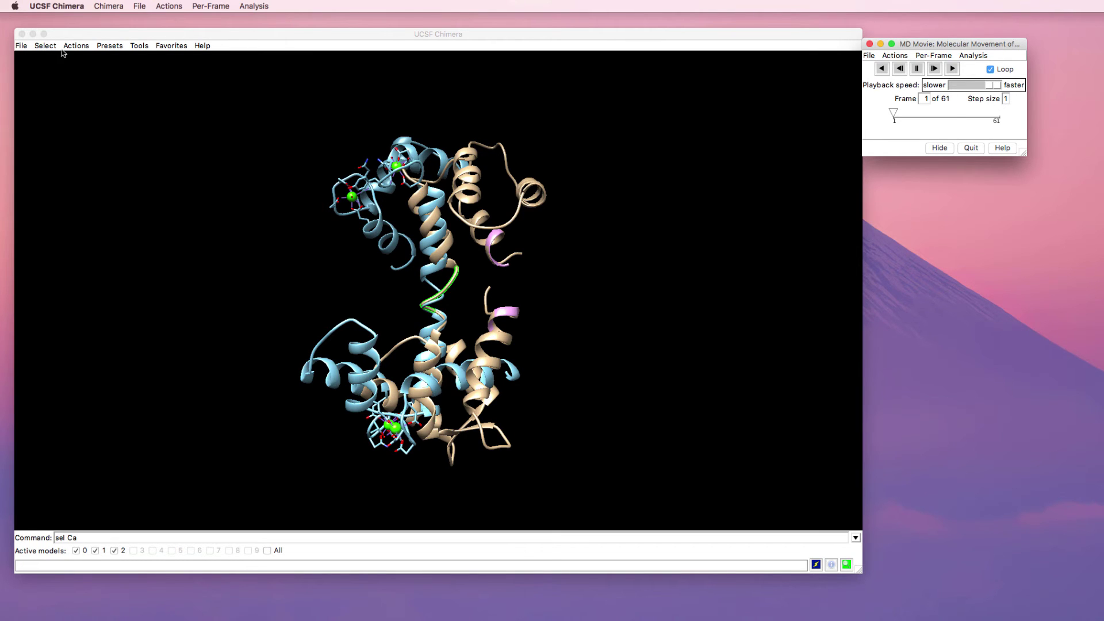
Select model #0 with the command 'sel #0'
click(78, 539)
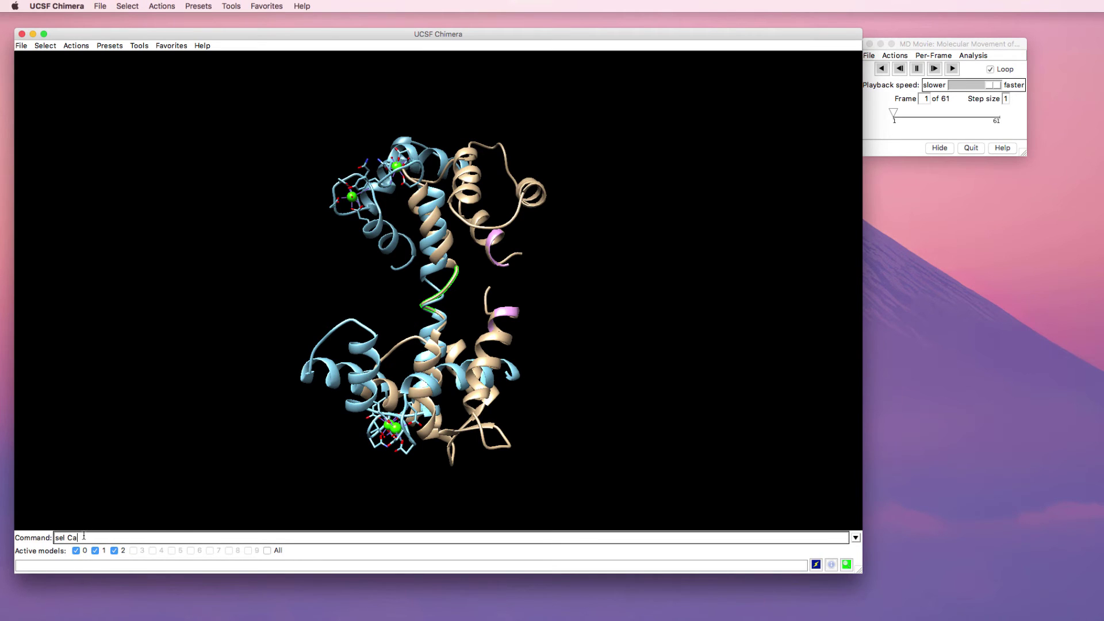
drag(83, 536, 47, 540)
text(se)
key(Return)
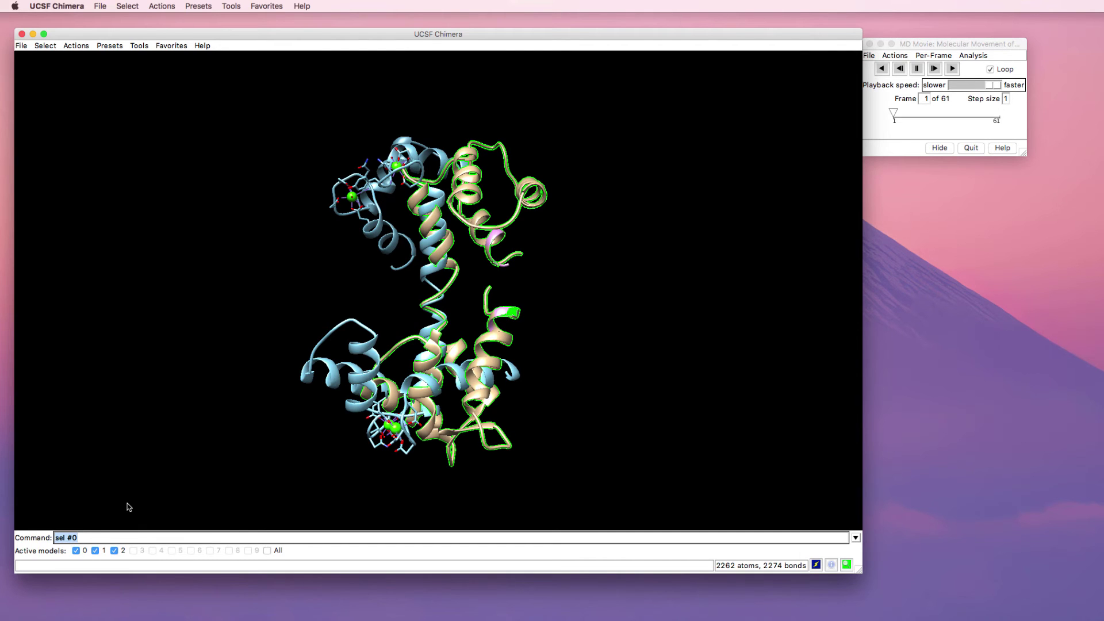
Delete the selected 1cfd model and preview the morph to frame 61 and back
click(80, 46)
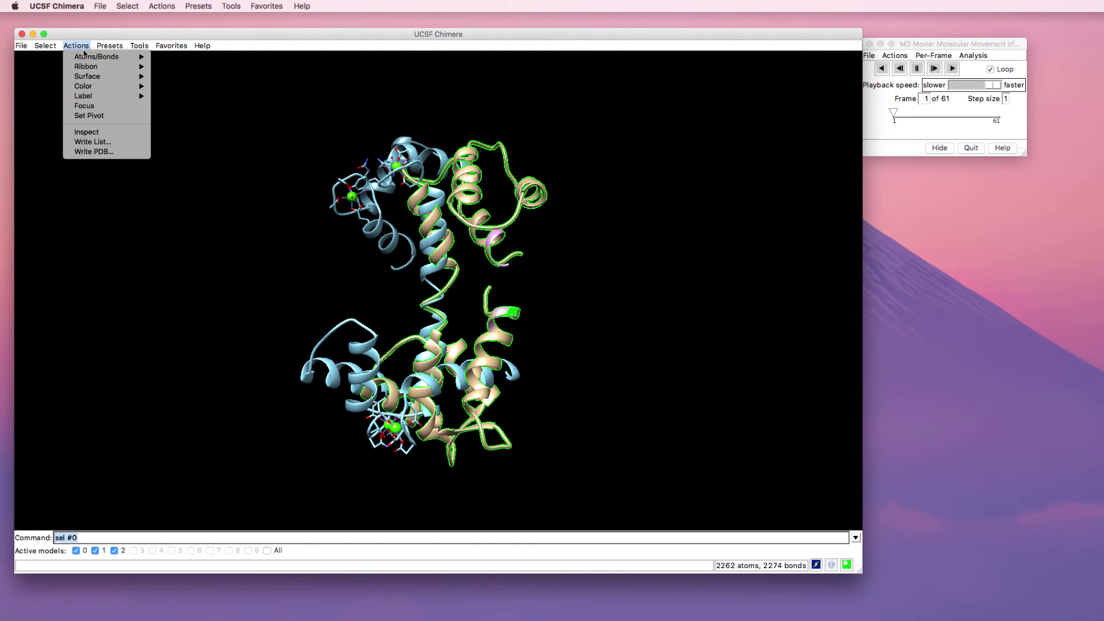
mouse_move(92, 56)
click(173, 188)
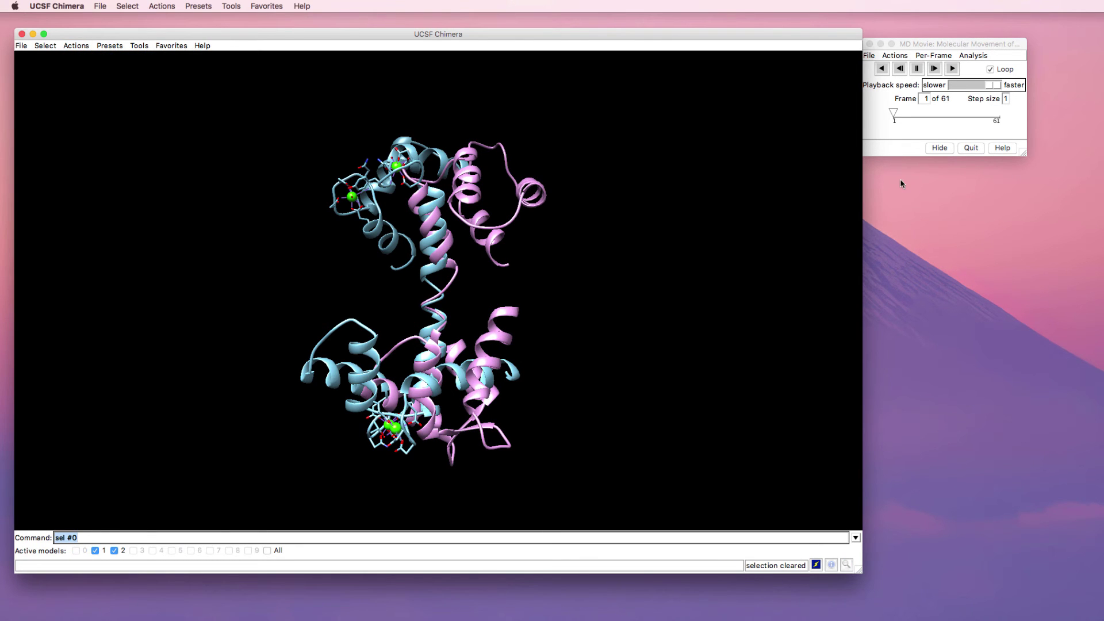
mouse_move(894, 114)
mouse_down()
mouse_move(990, 116)
mouse_move(880, 113)
mouse_move(1009, 119)
mouse_move(883, 113)
mouse_up()
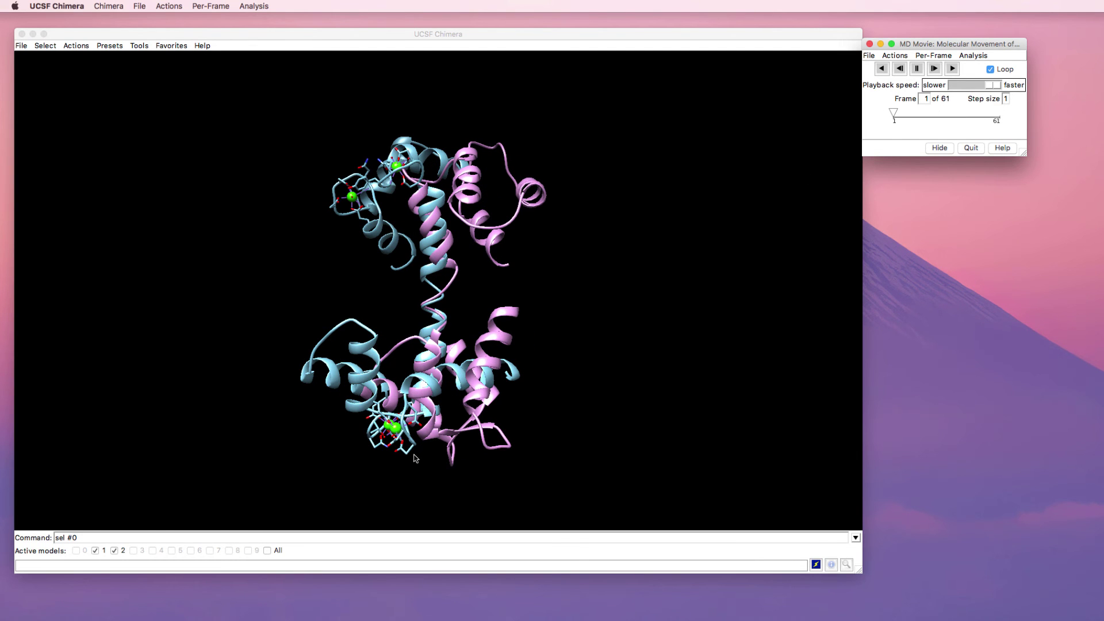
Select model #1 with 'sel #1' and set the selection mode to intersect
click(92, 542)
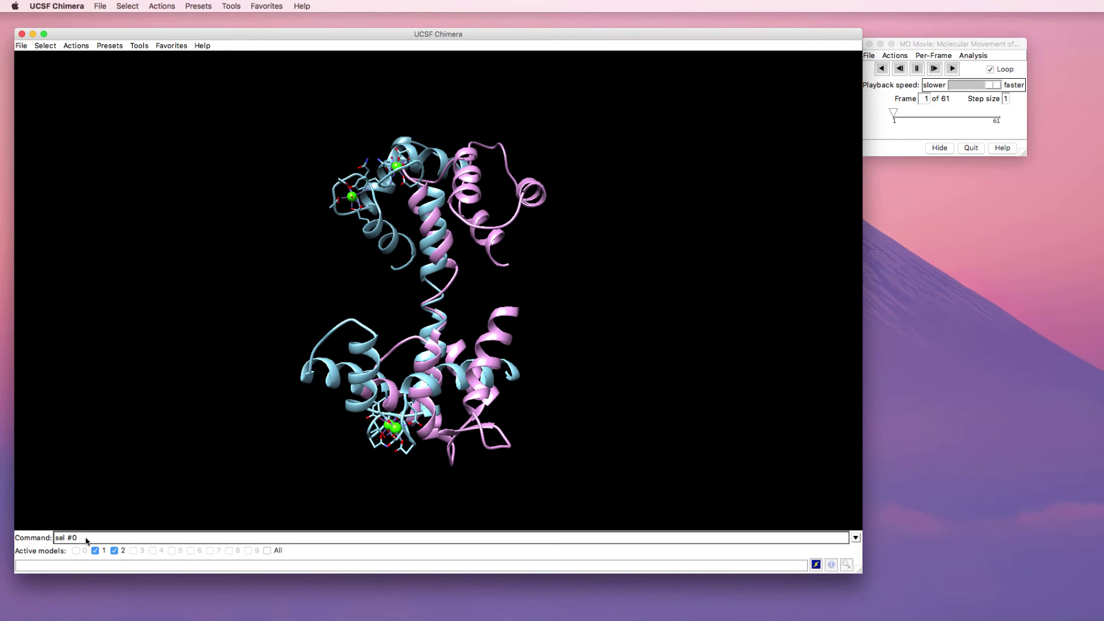
key(Return)
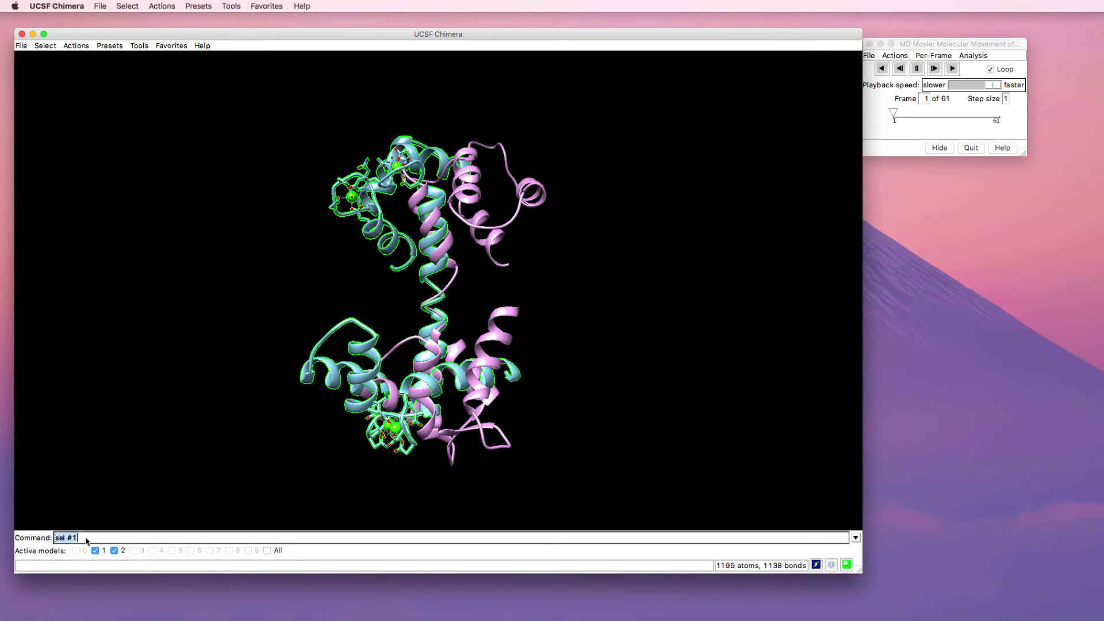
click(52, 50)
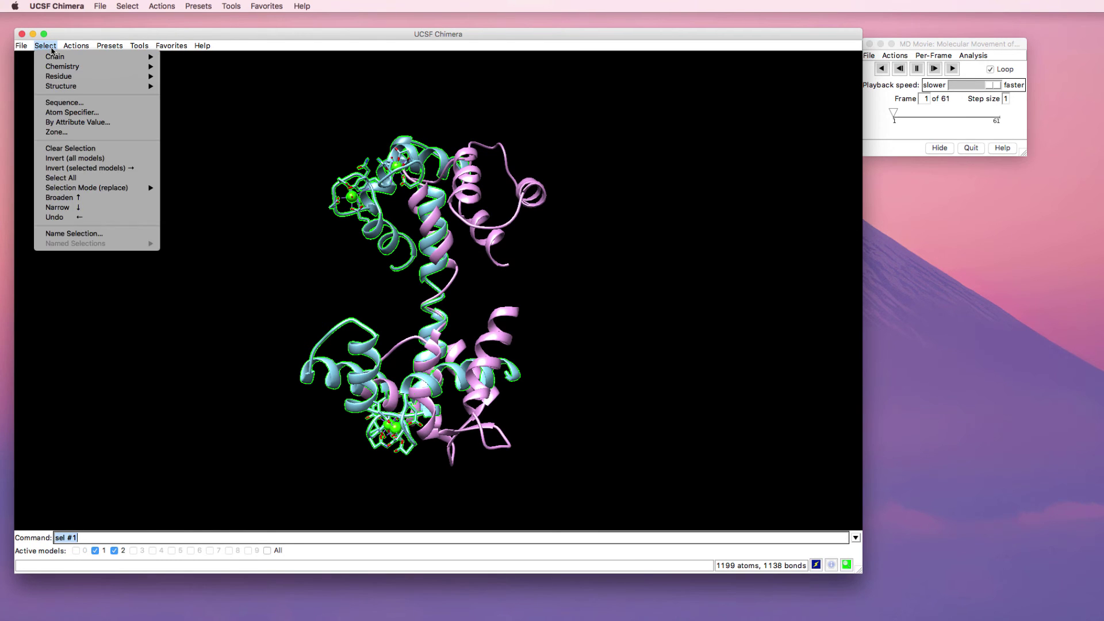
mouse_move(101, 194)
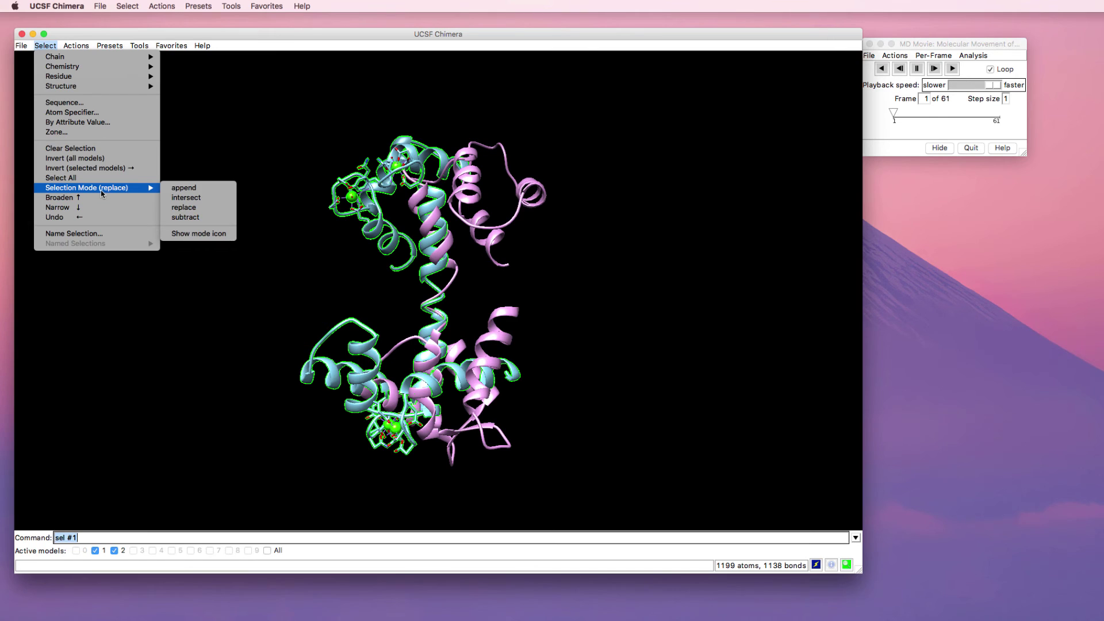
click(185, 199)
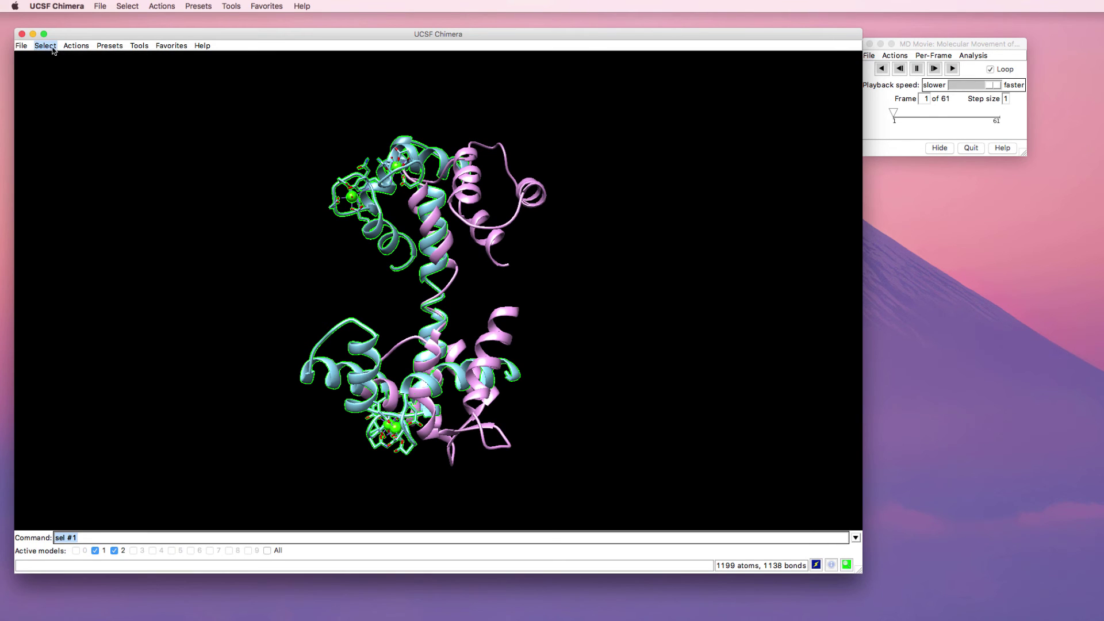
Narrow the selection to protein and delete it, keeping the calcium ions
click(52, 50)
mouse_move(67, 89)
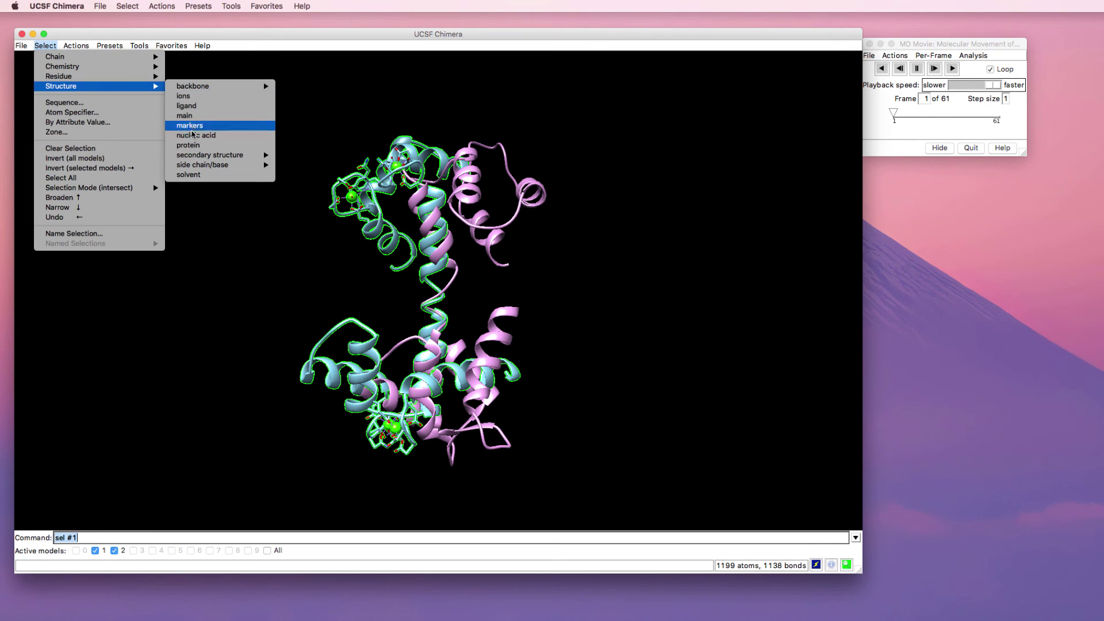
click(193, 148)
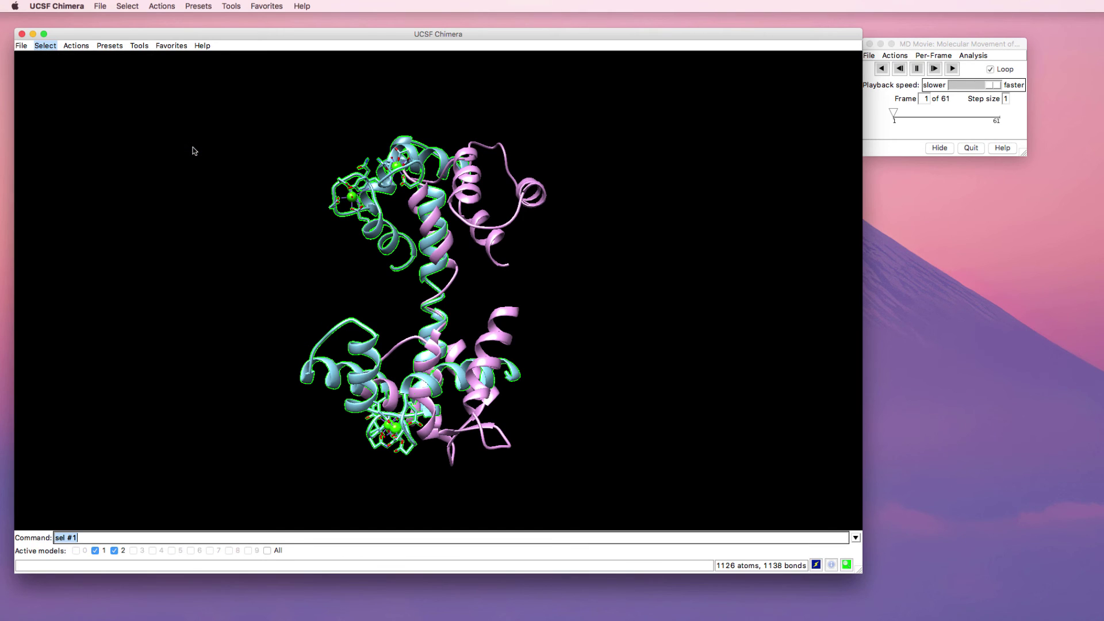
click(83, 46)
mouse_move(112, 56)
mouse_move(175, 98)
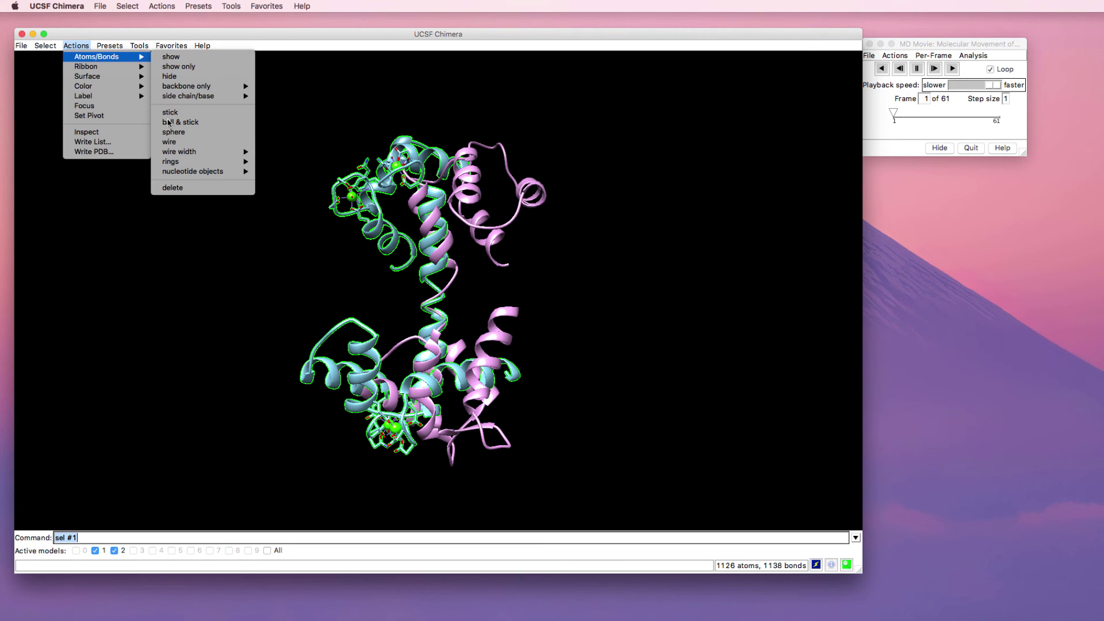
click(184, 188)
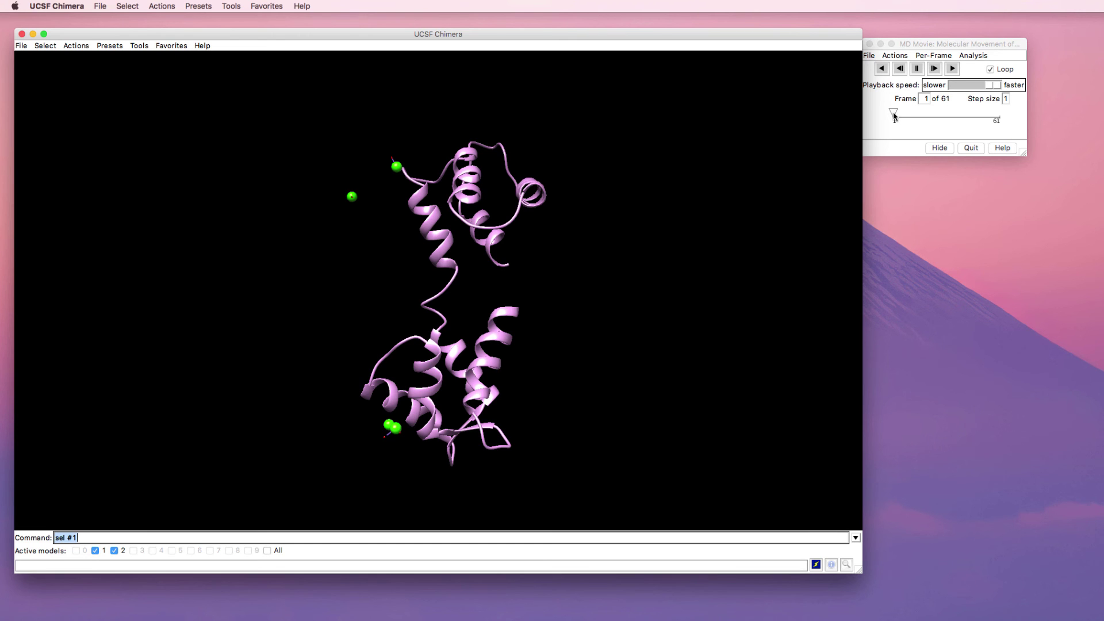
Drag the morph frame slider to the final frame 61
drag(895, 115, 1009, 124)
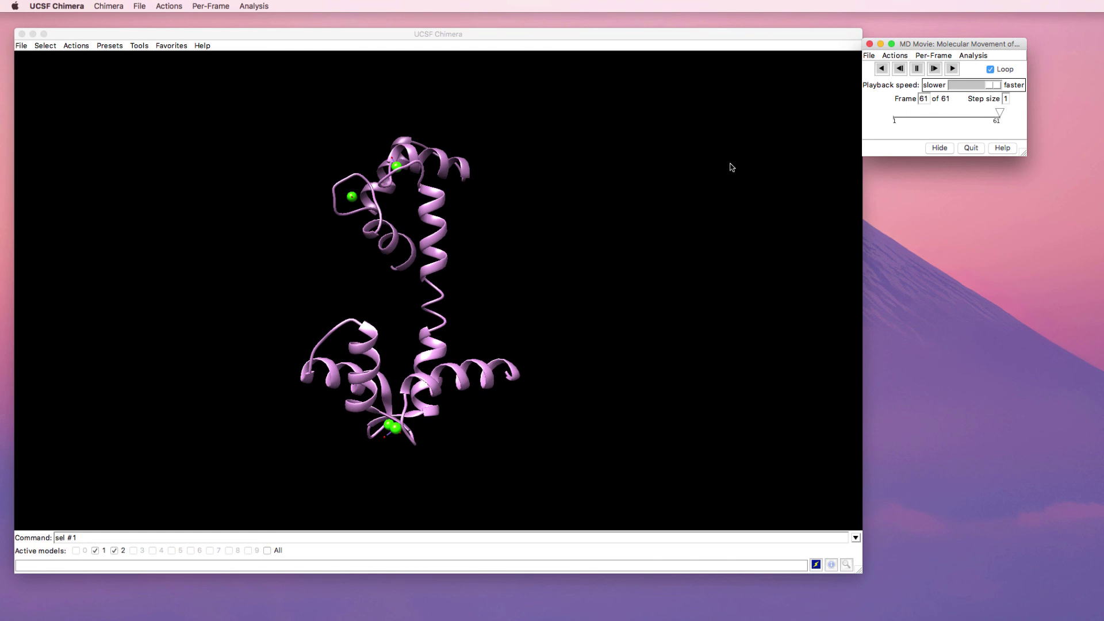